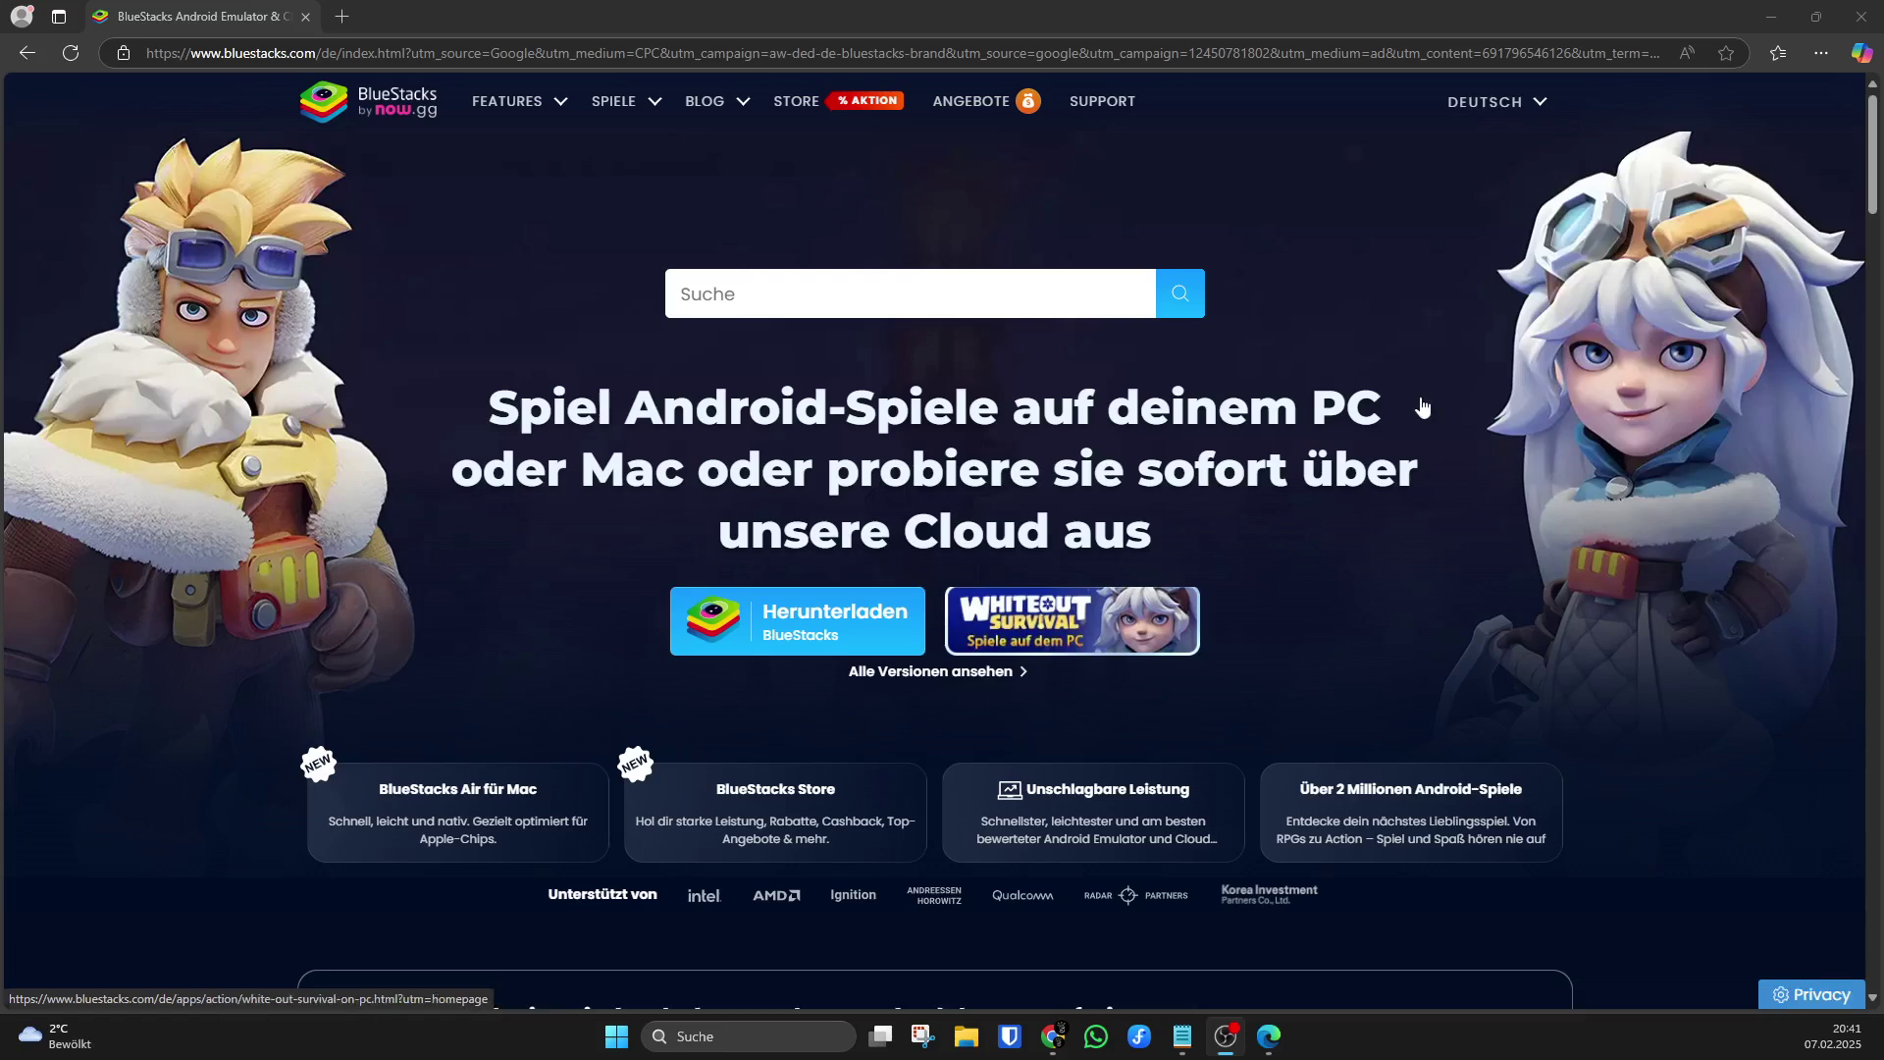
left_click(213, 54)
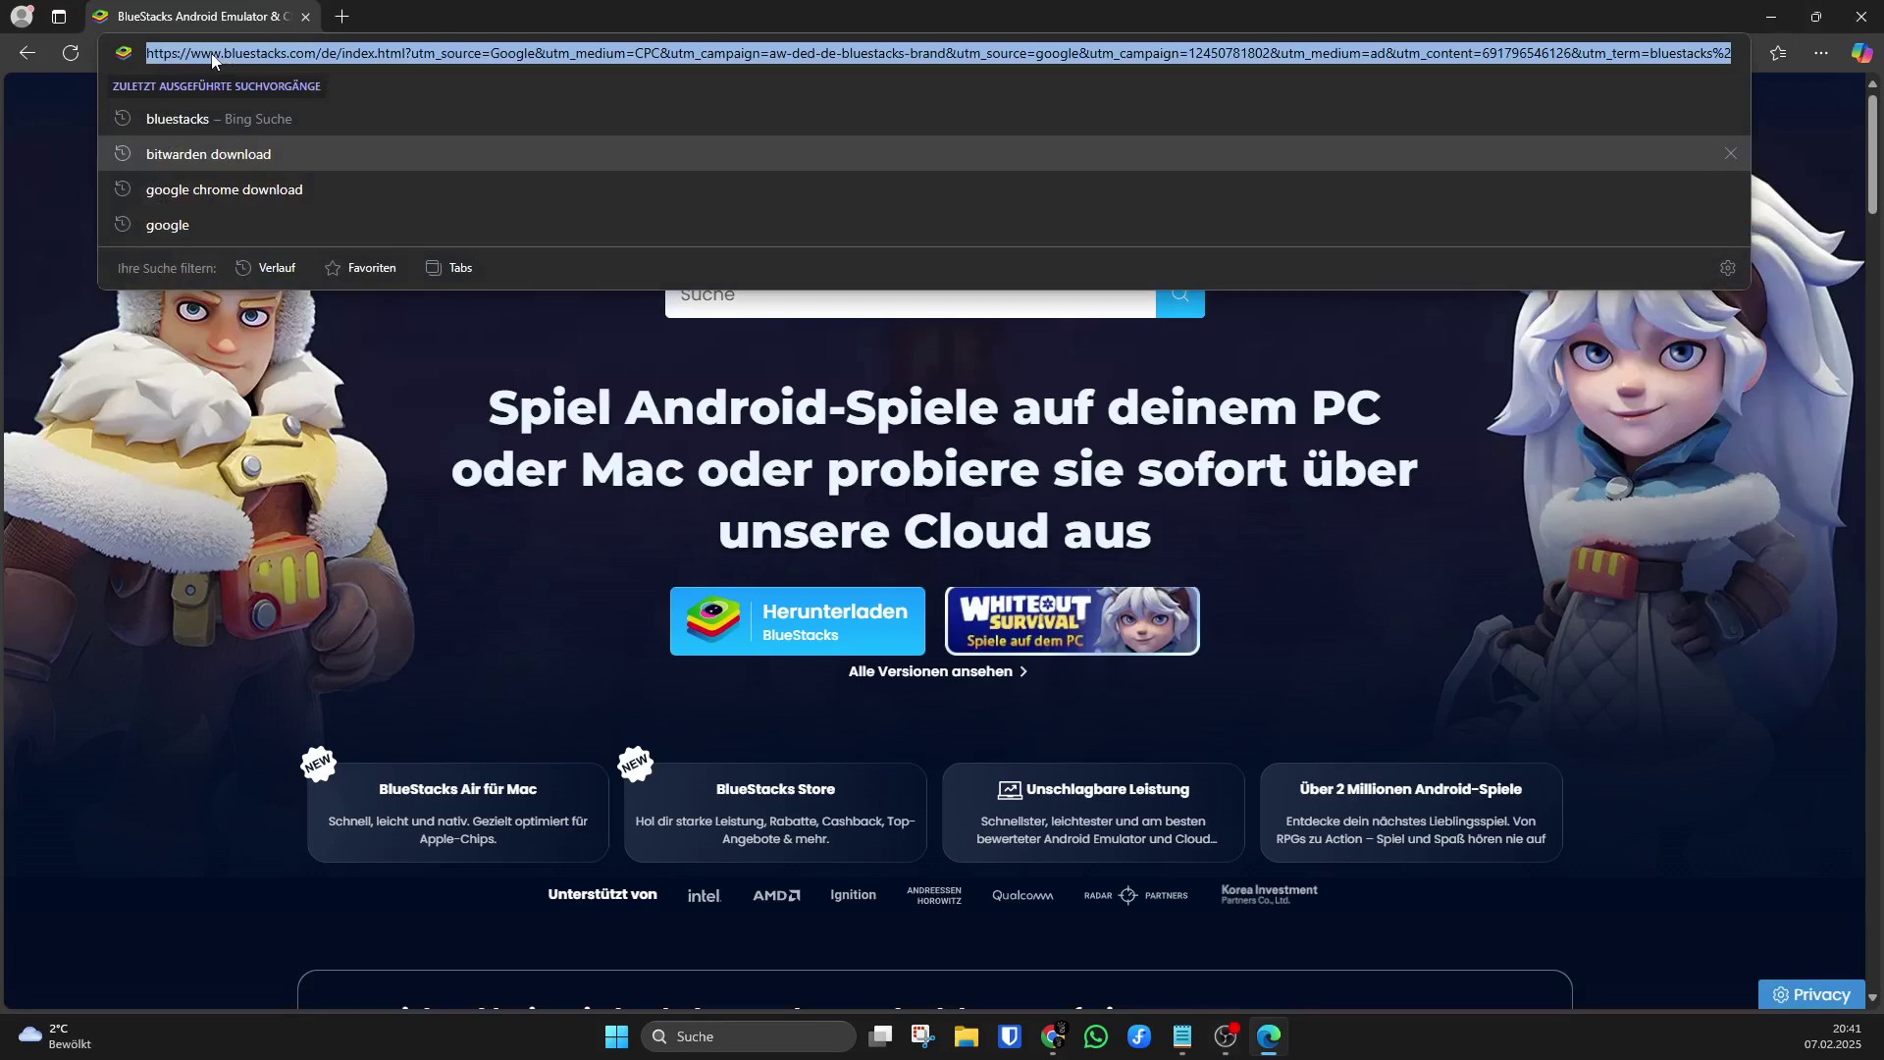
key("Escape")
left_click(509, 52)
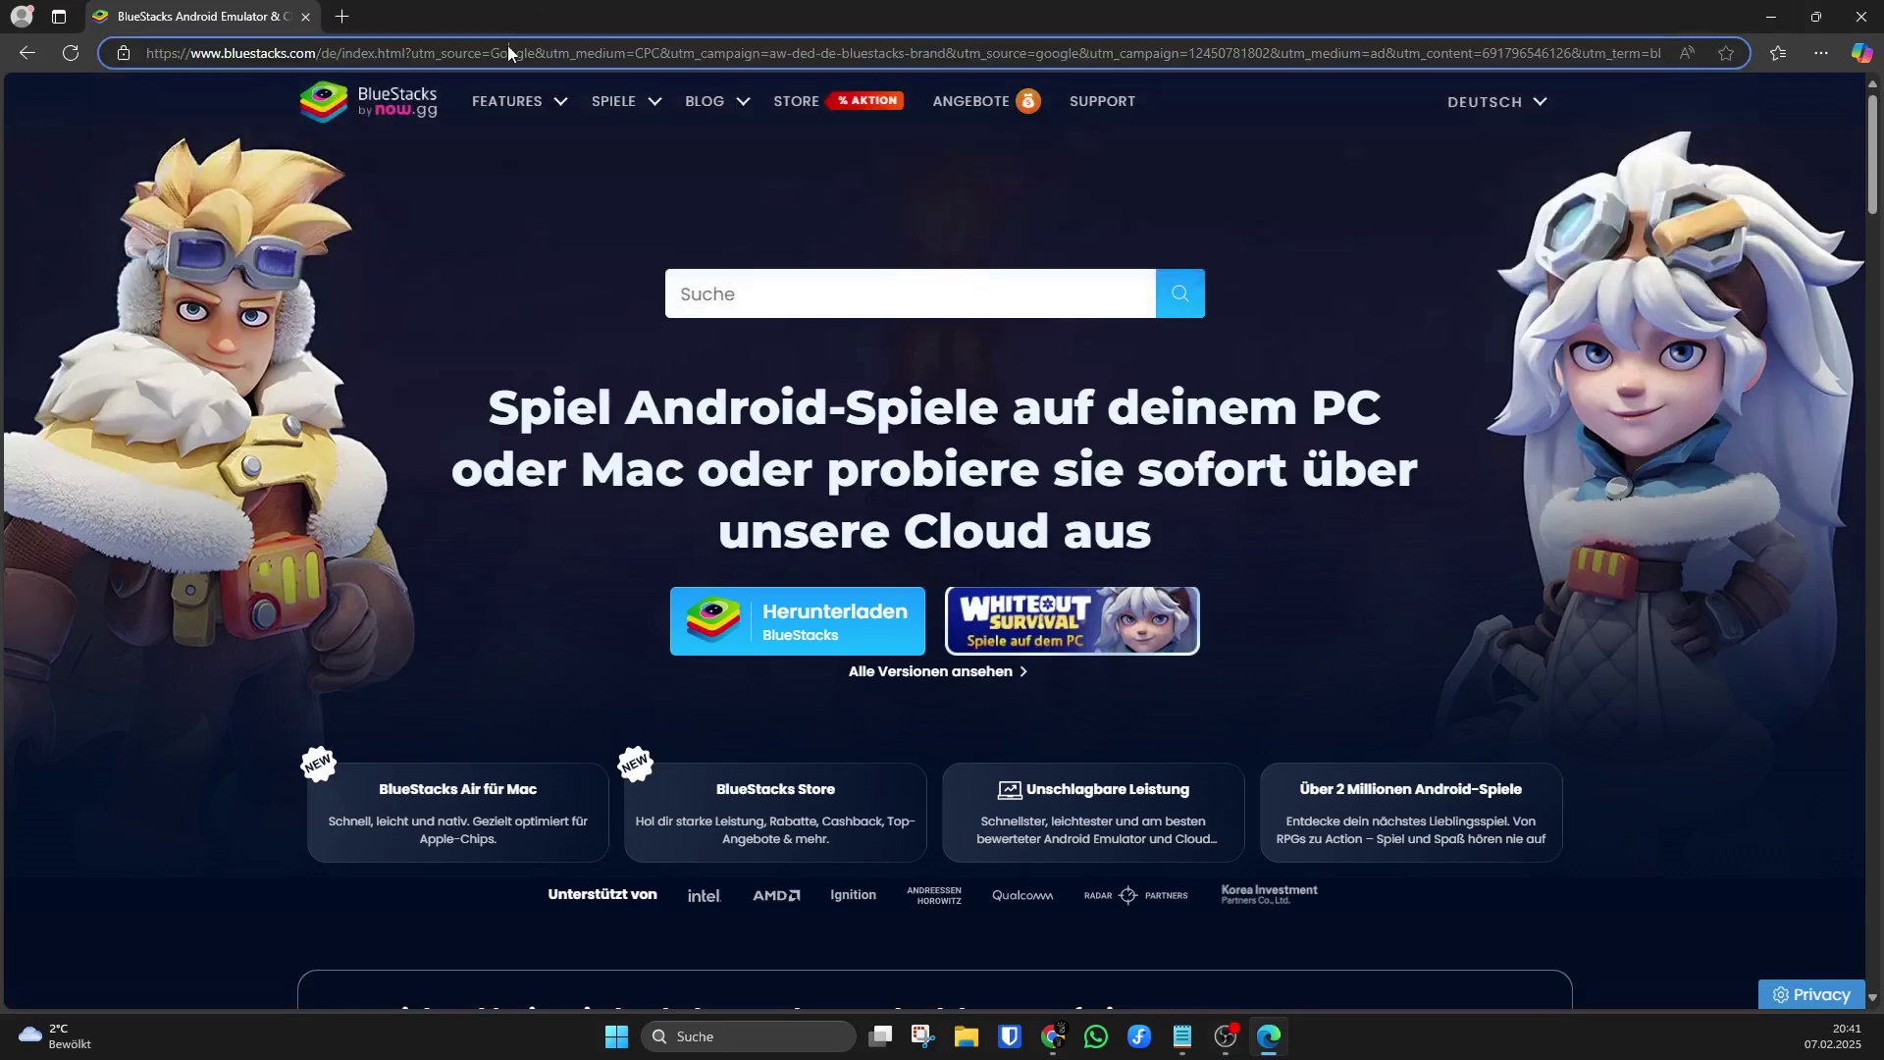
key("ctrl+a")
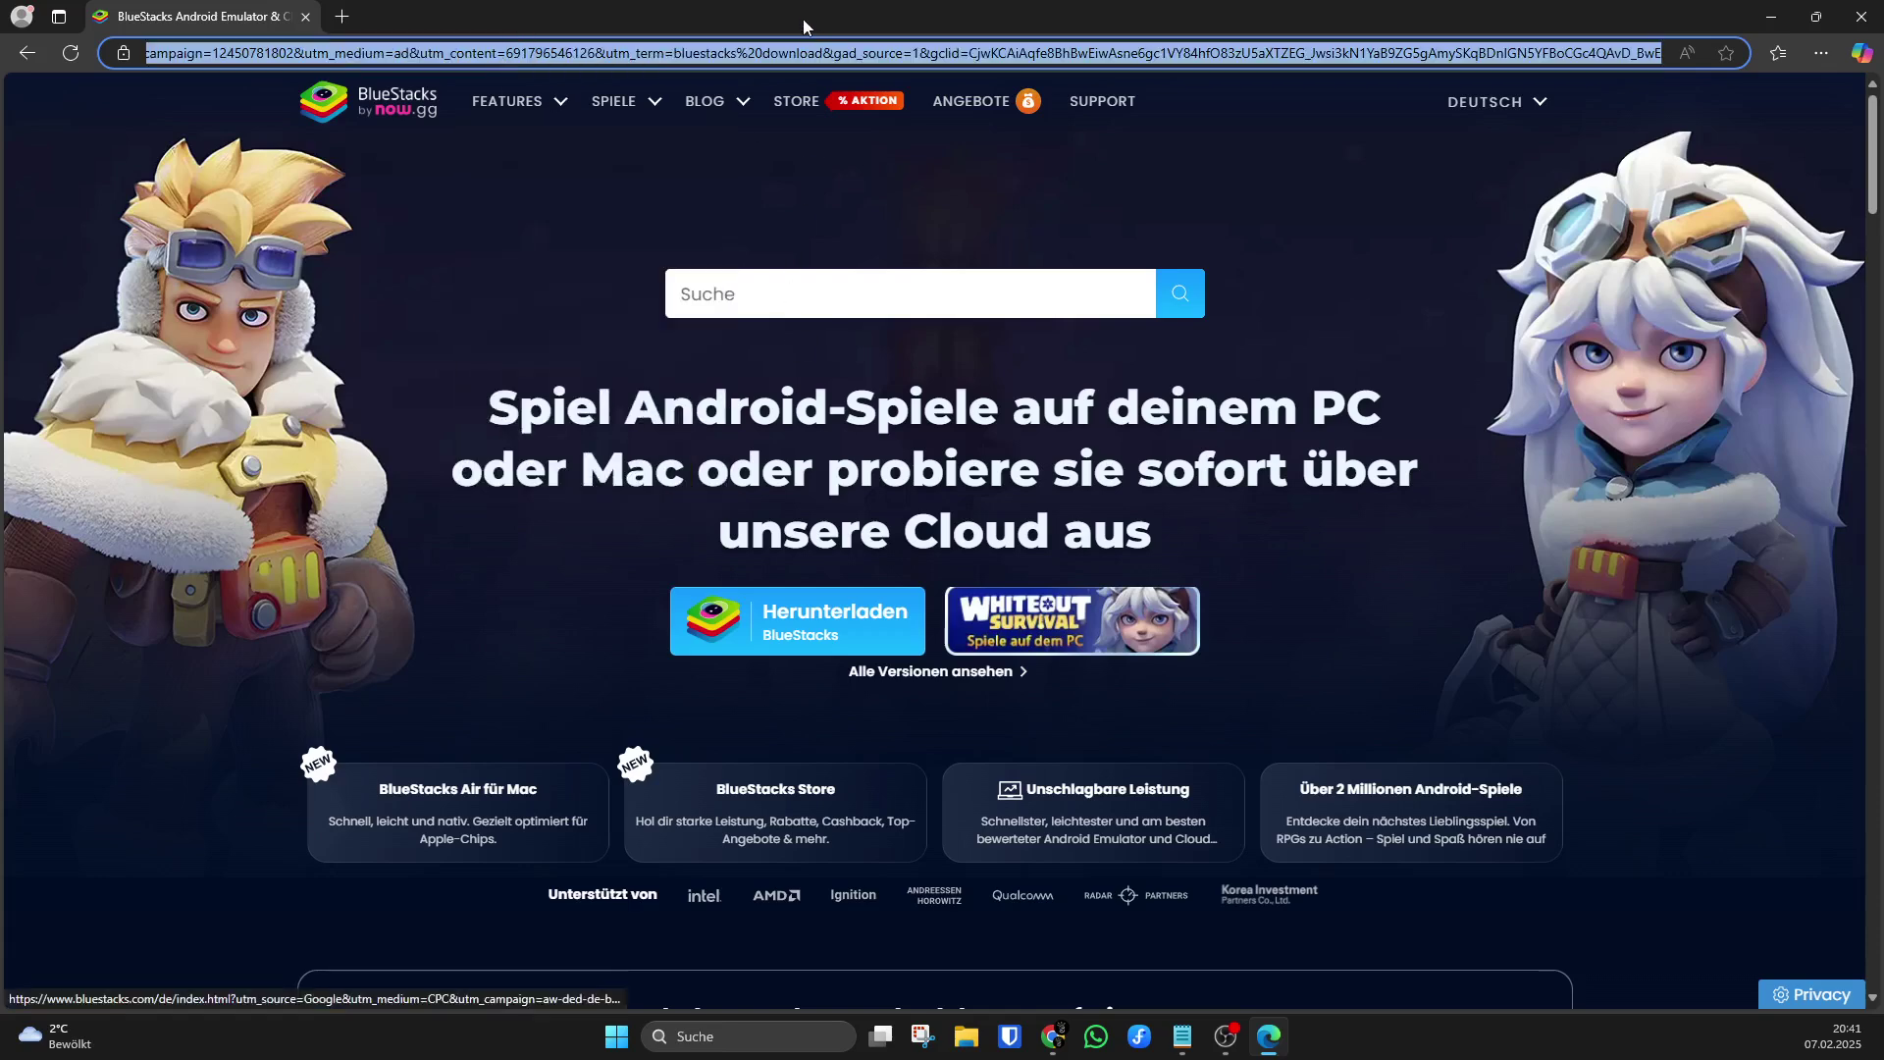
left_click(787, 52)
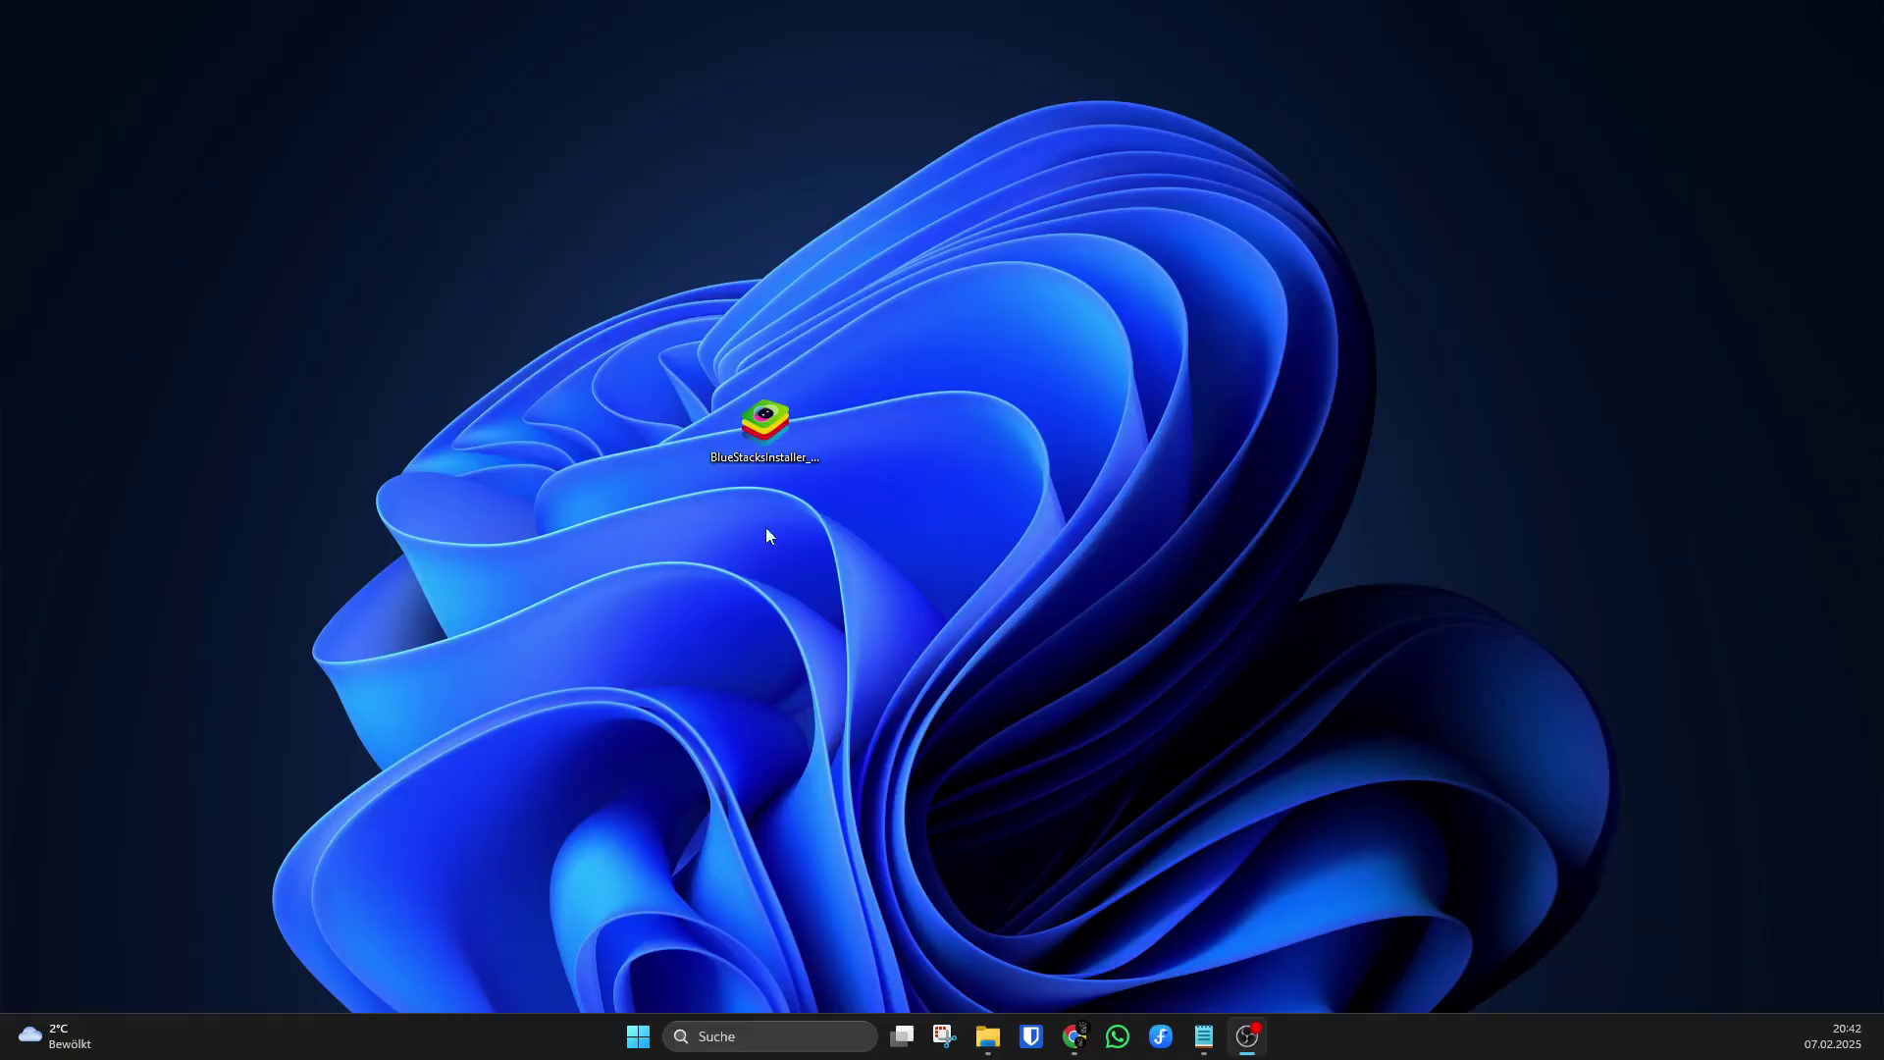
left_click(731, 429)
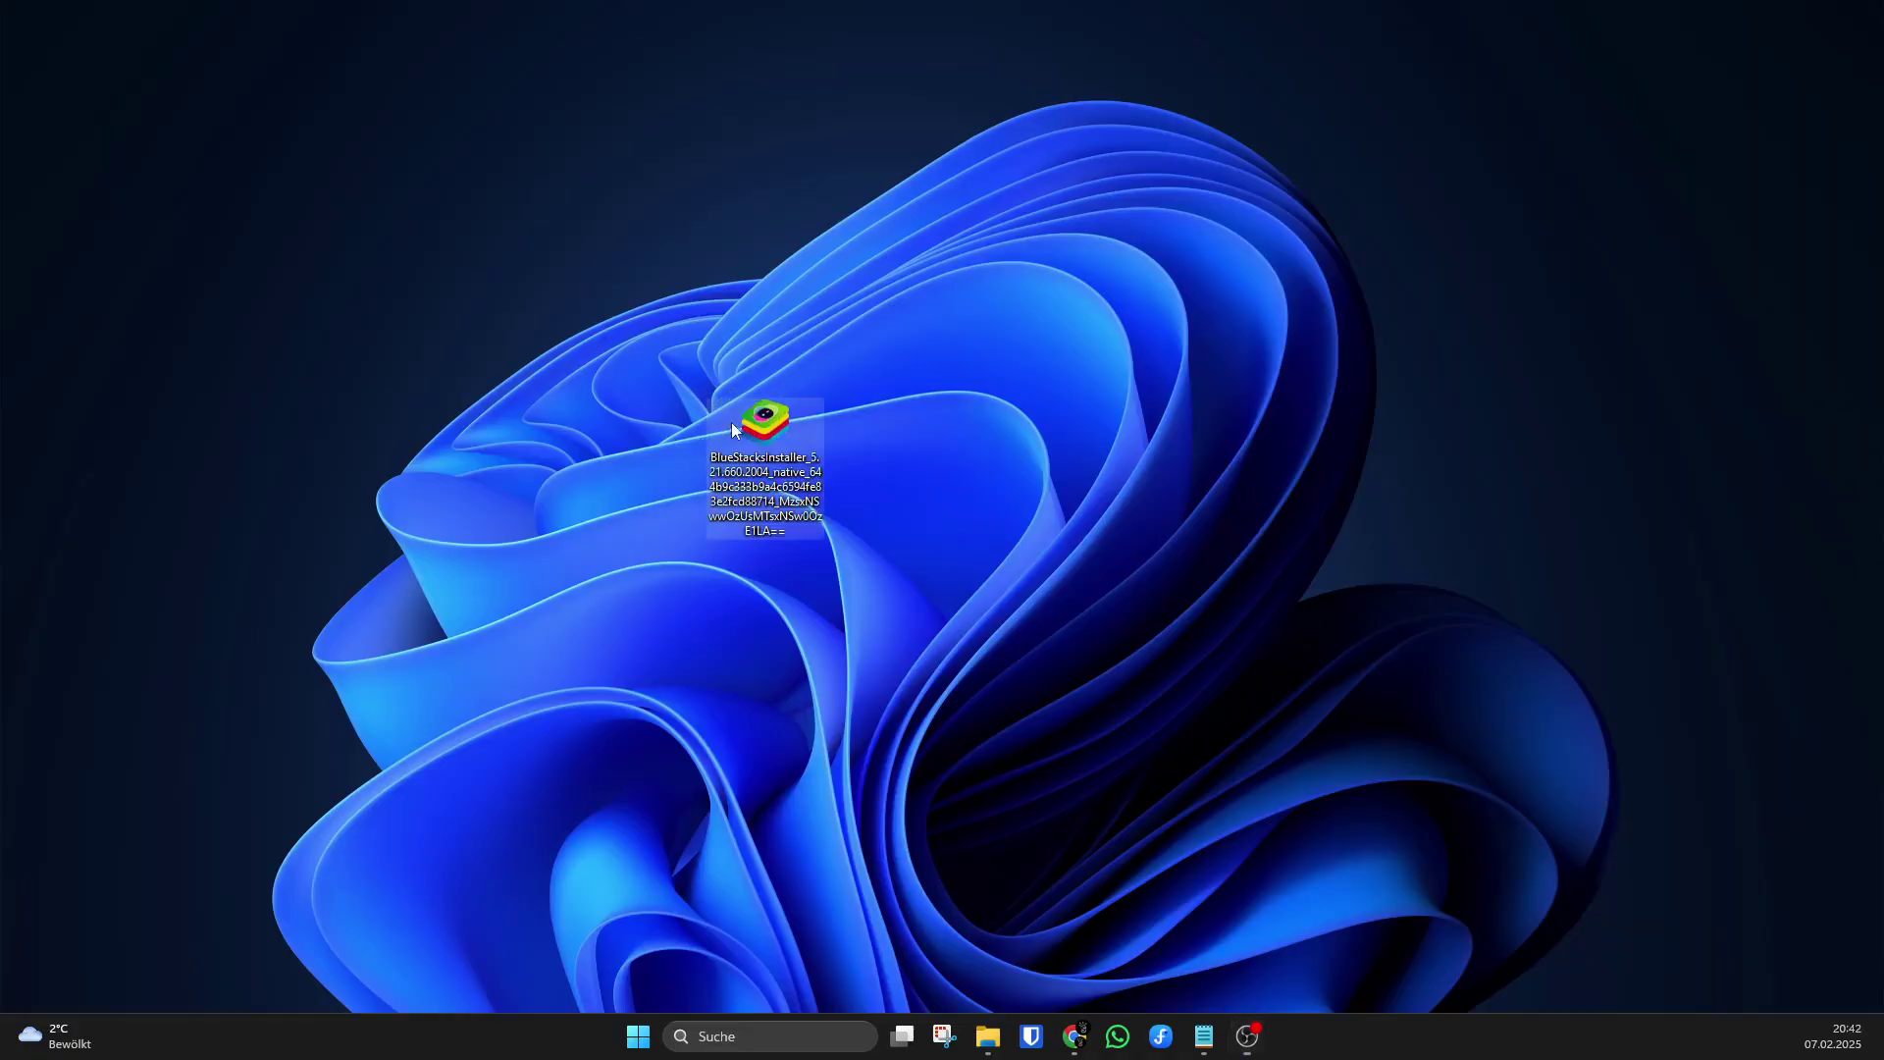
right_click(750, 446)
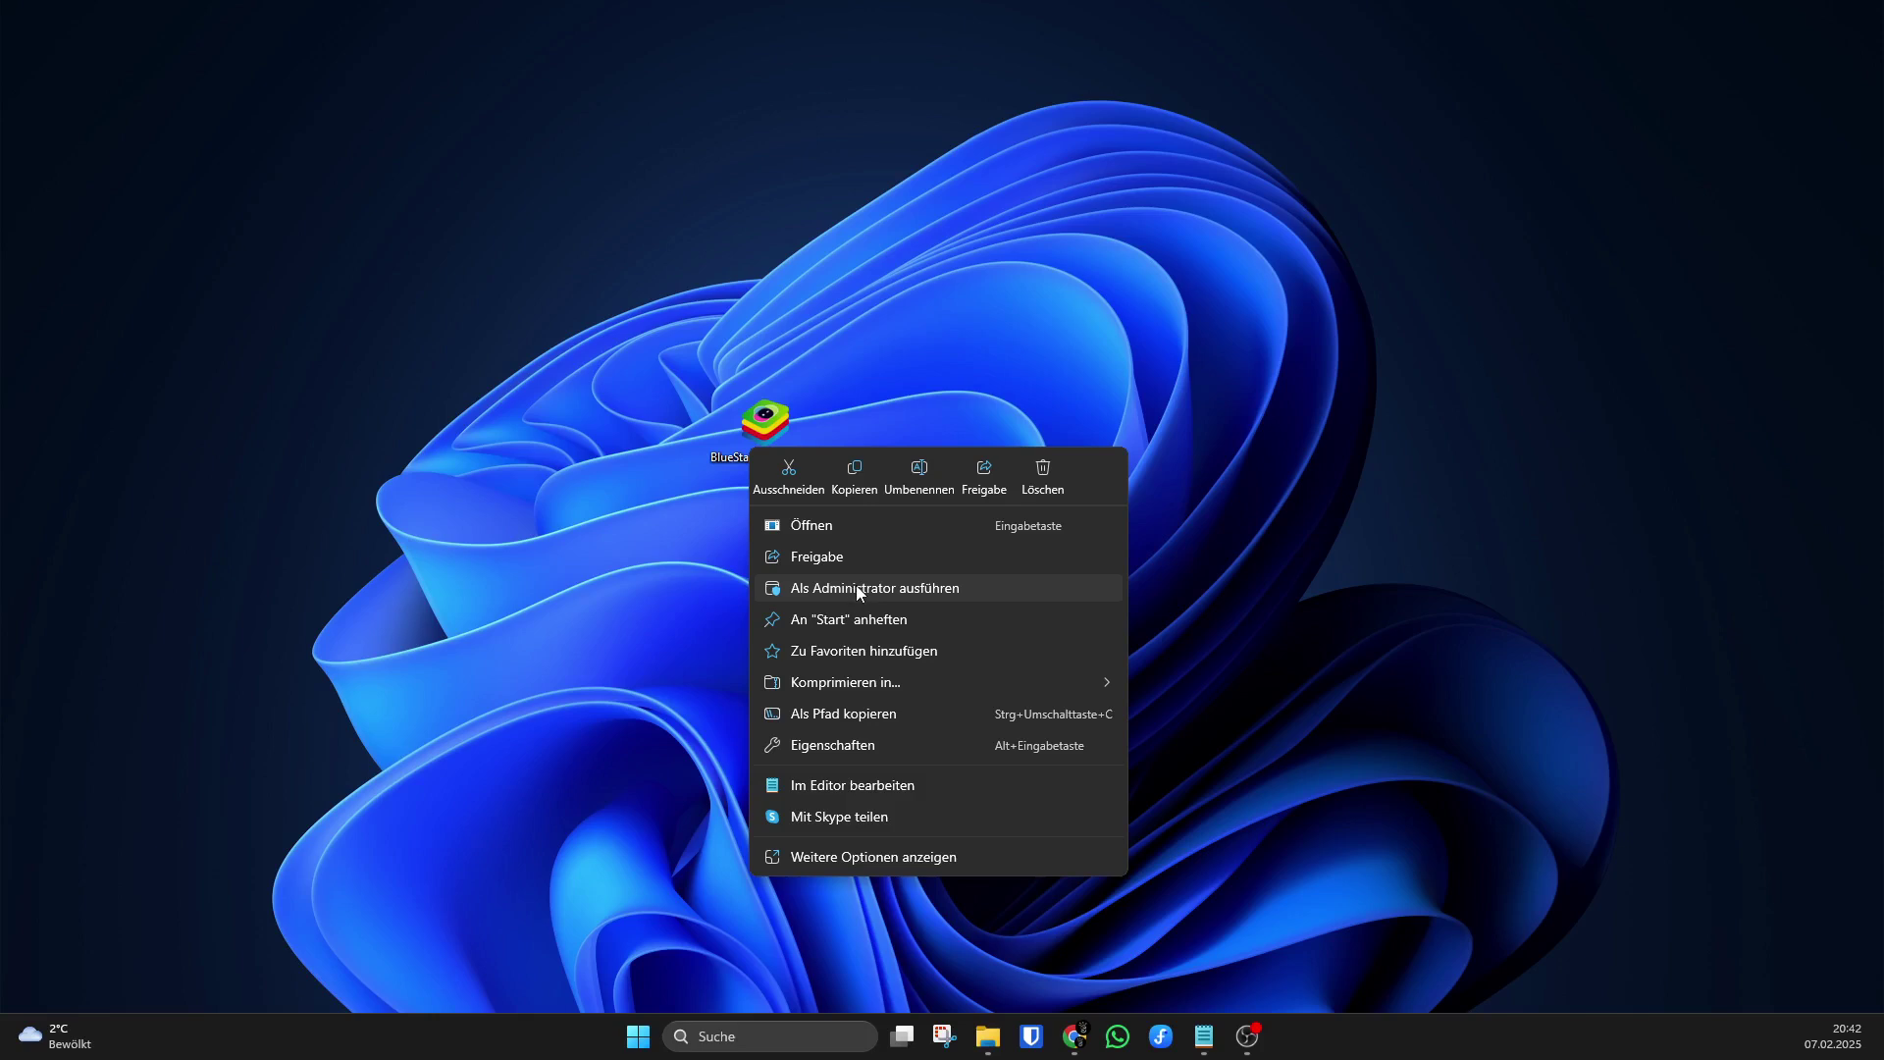
left_click(905, 378)
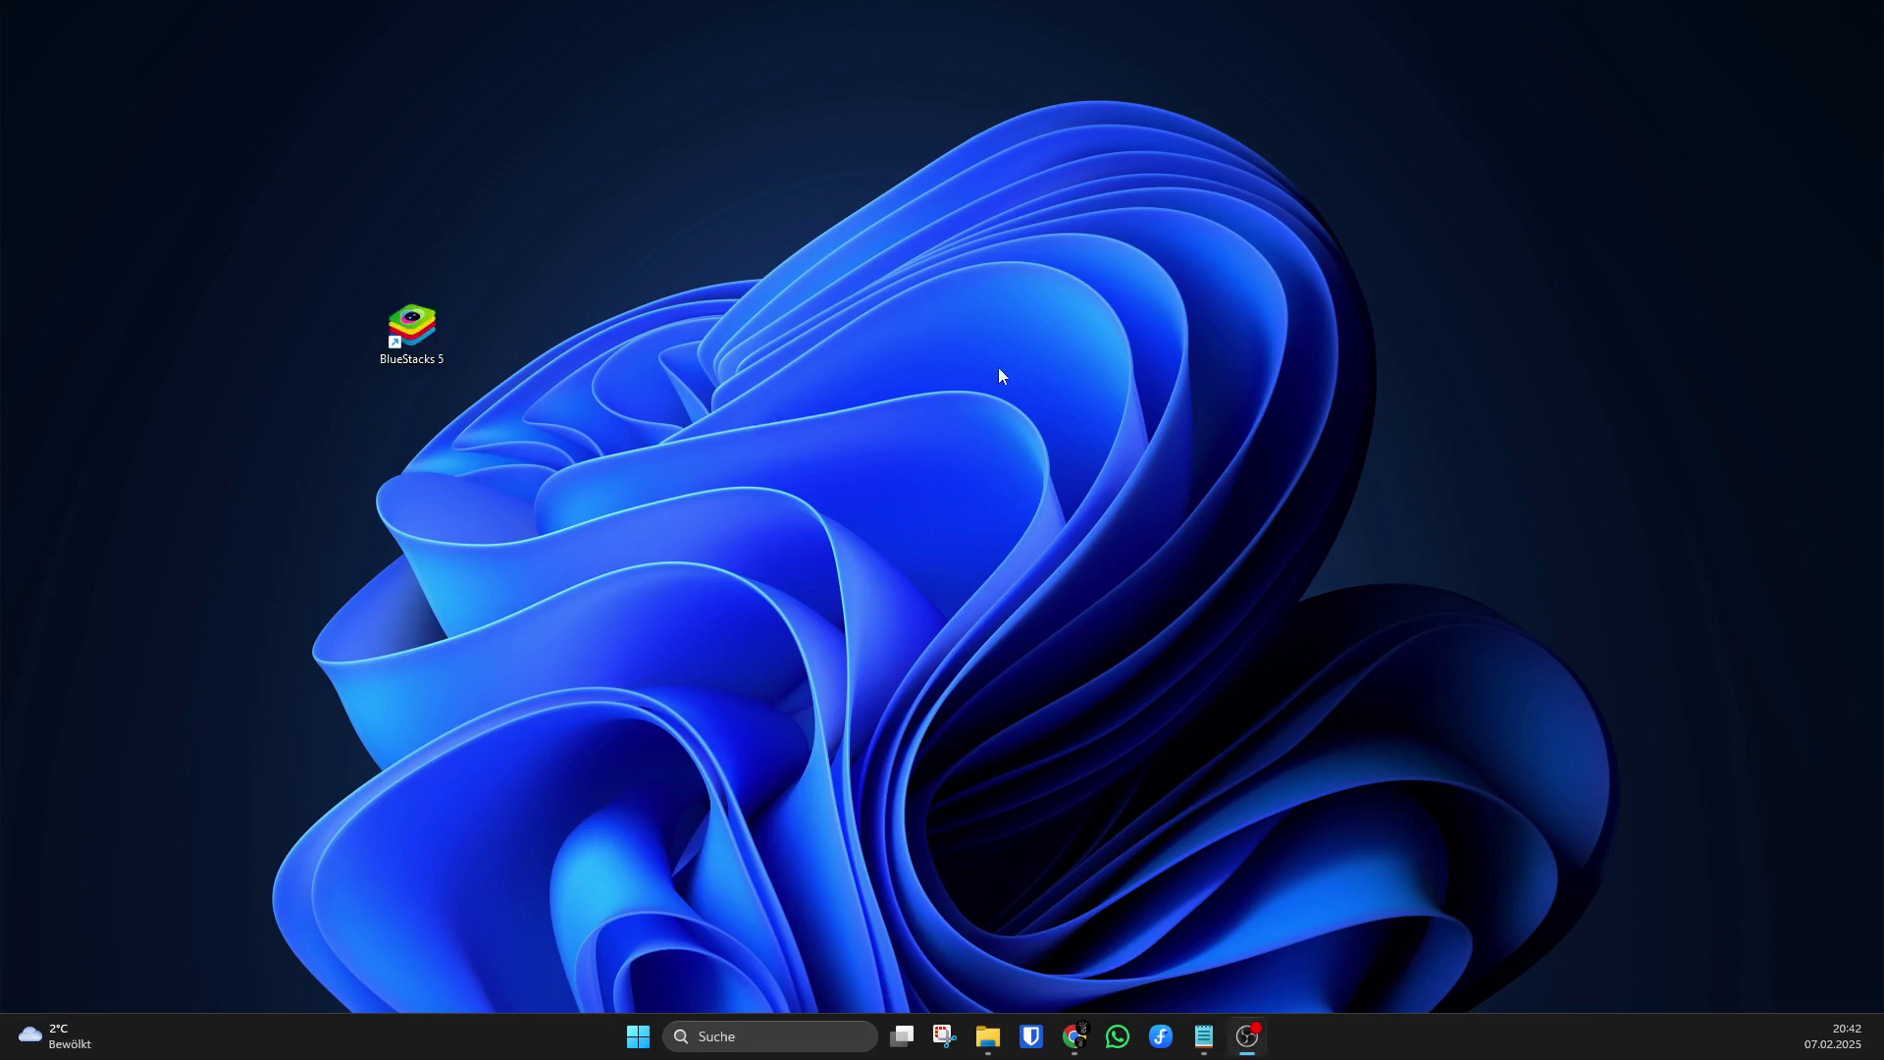
- Launch BlueStacks 5 from the desktop and go to the App Player's home screen
double_click(424, 355)
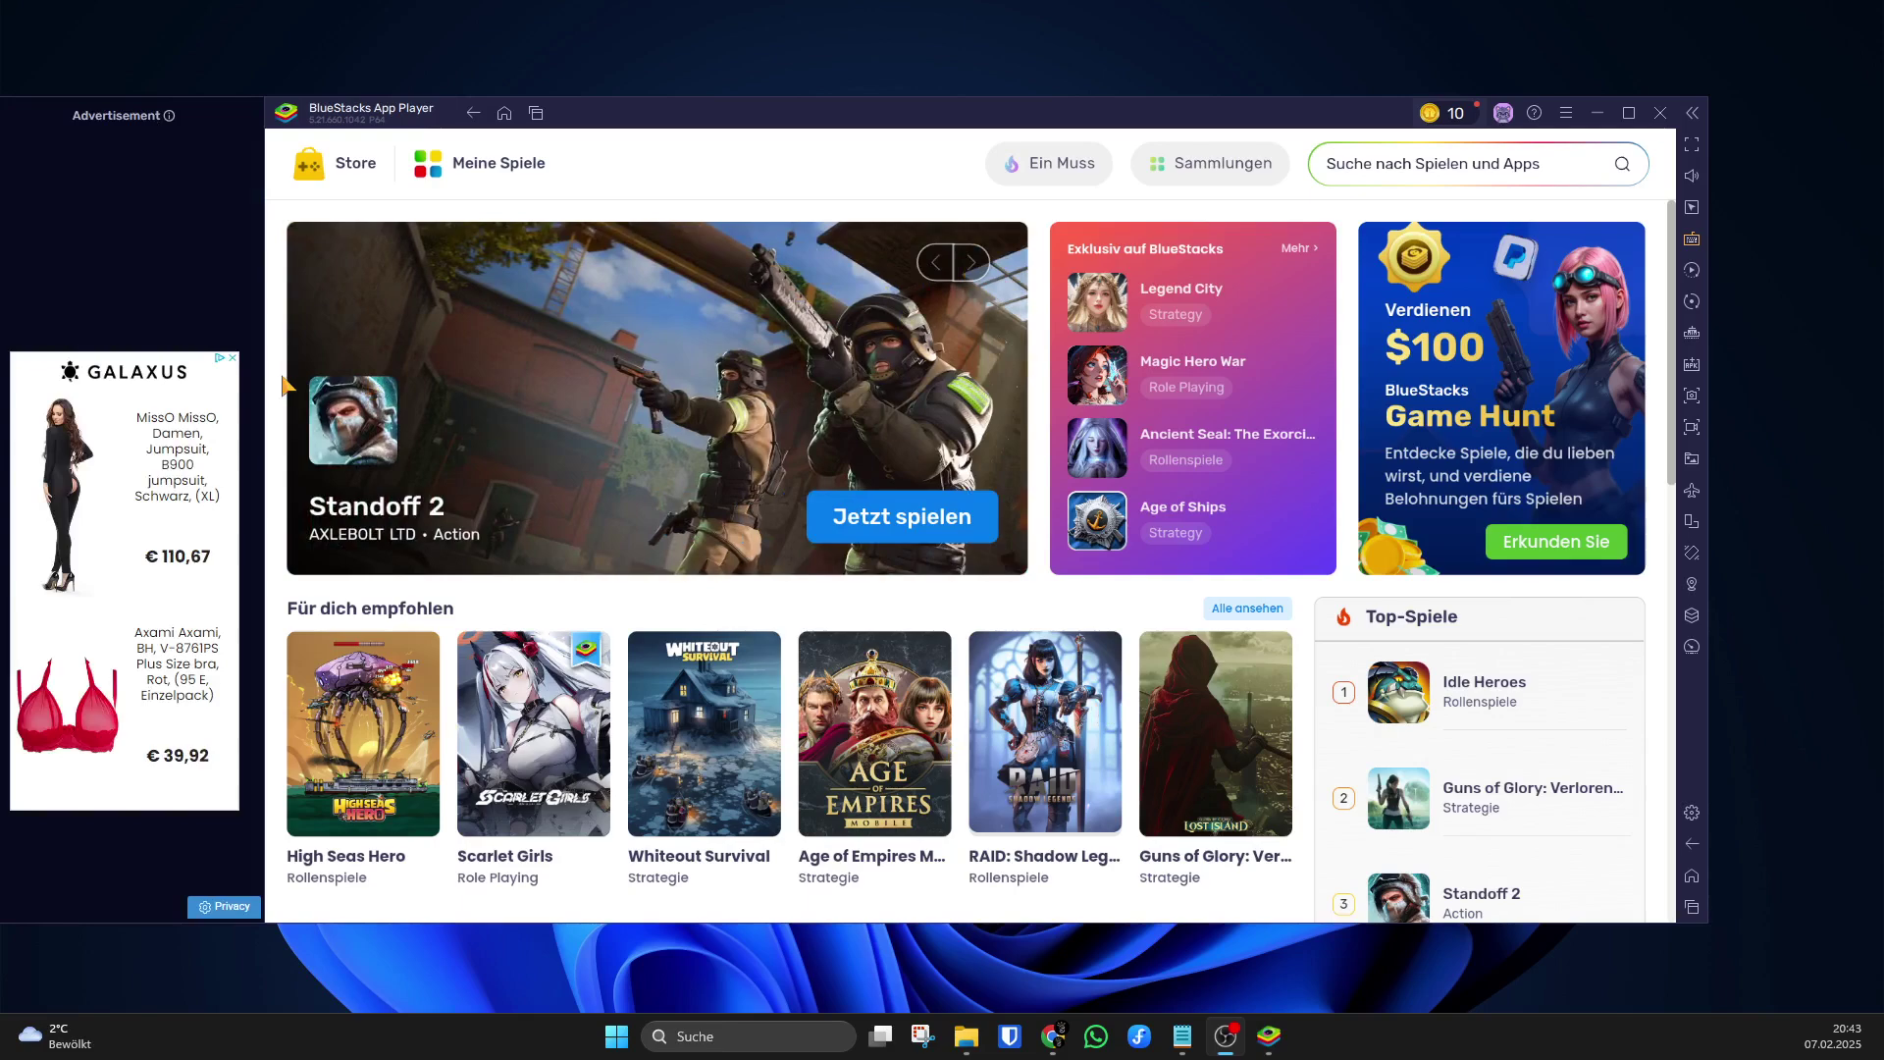
left_click_drag(738, 108, 799, 121)
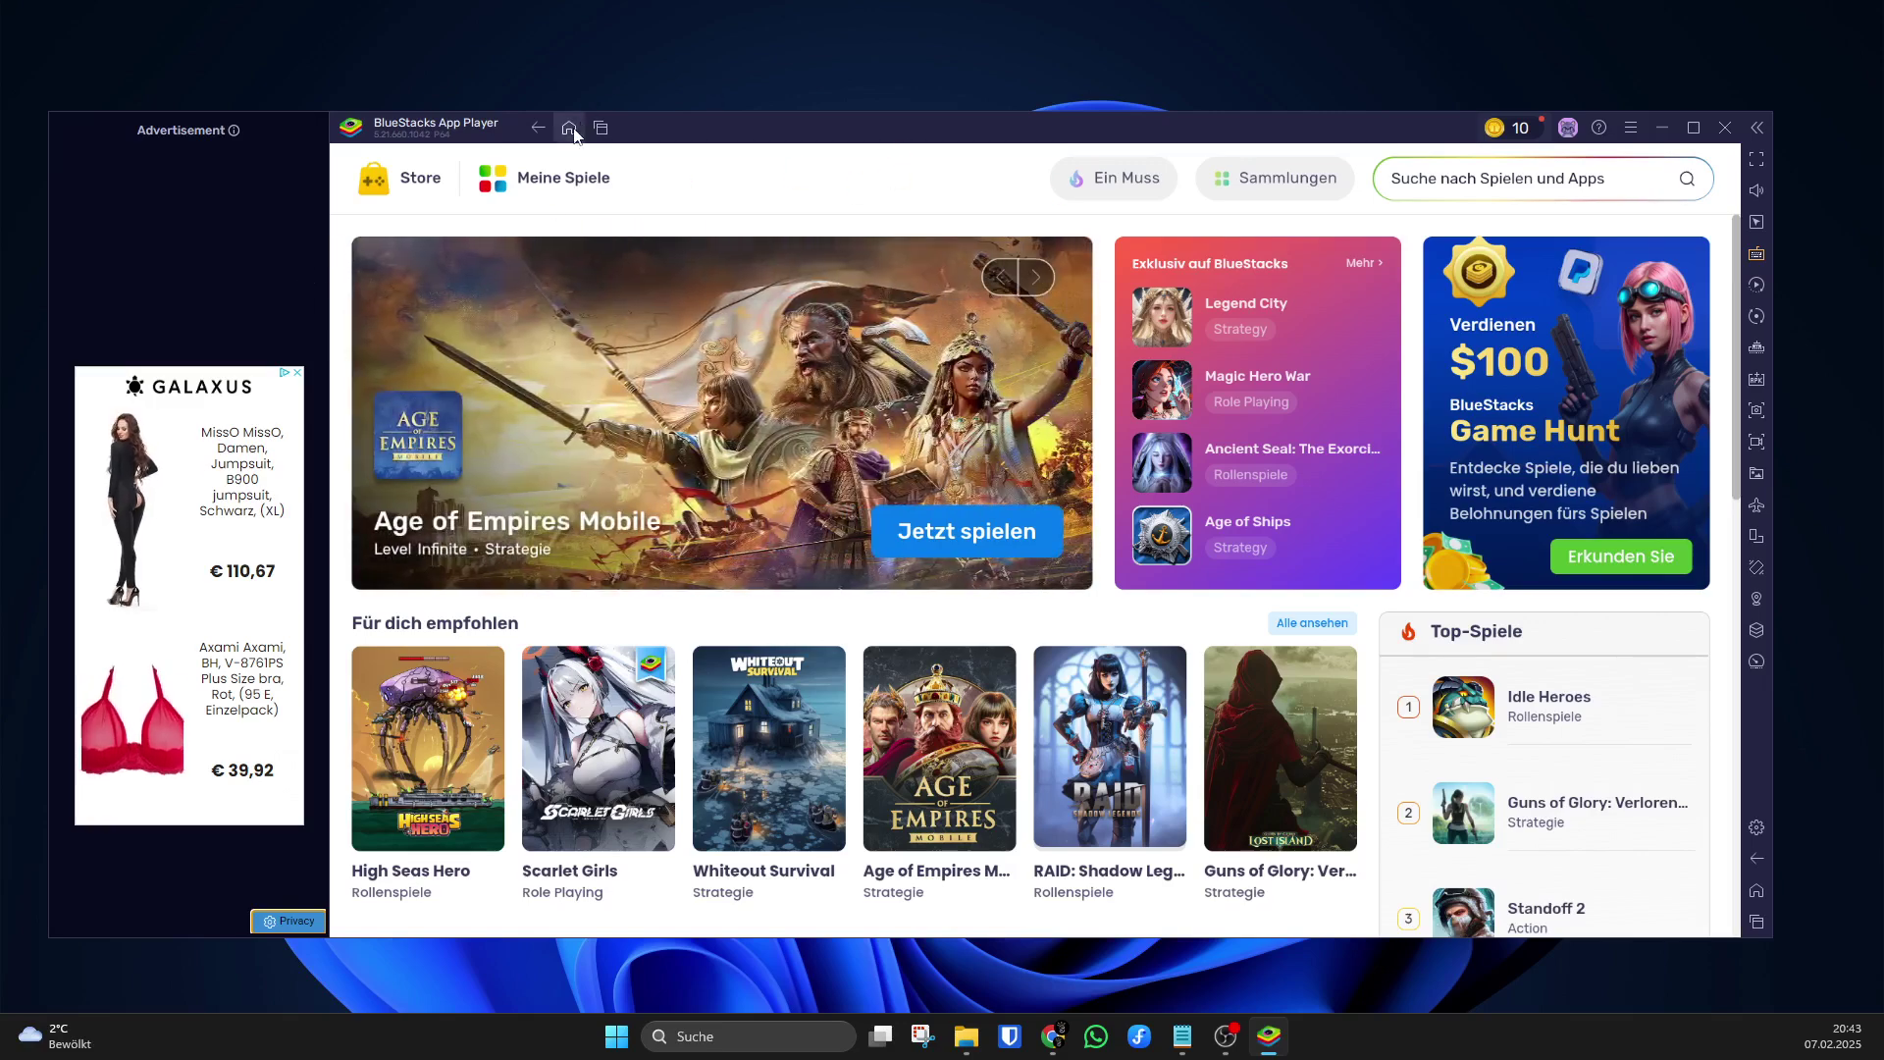
left_click(570, 128)
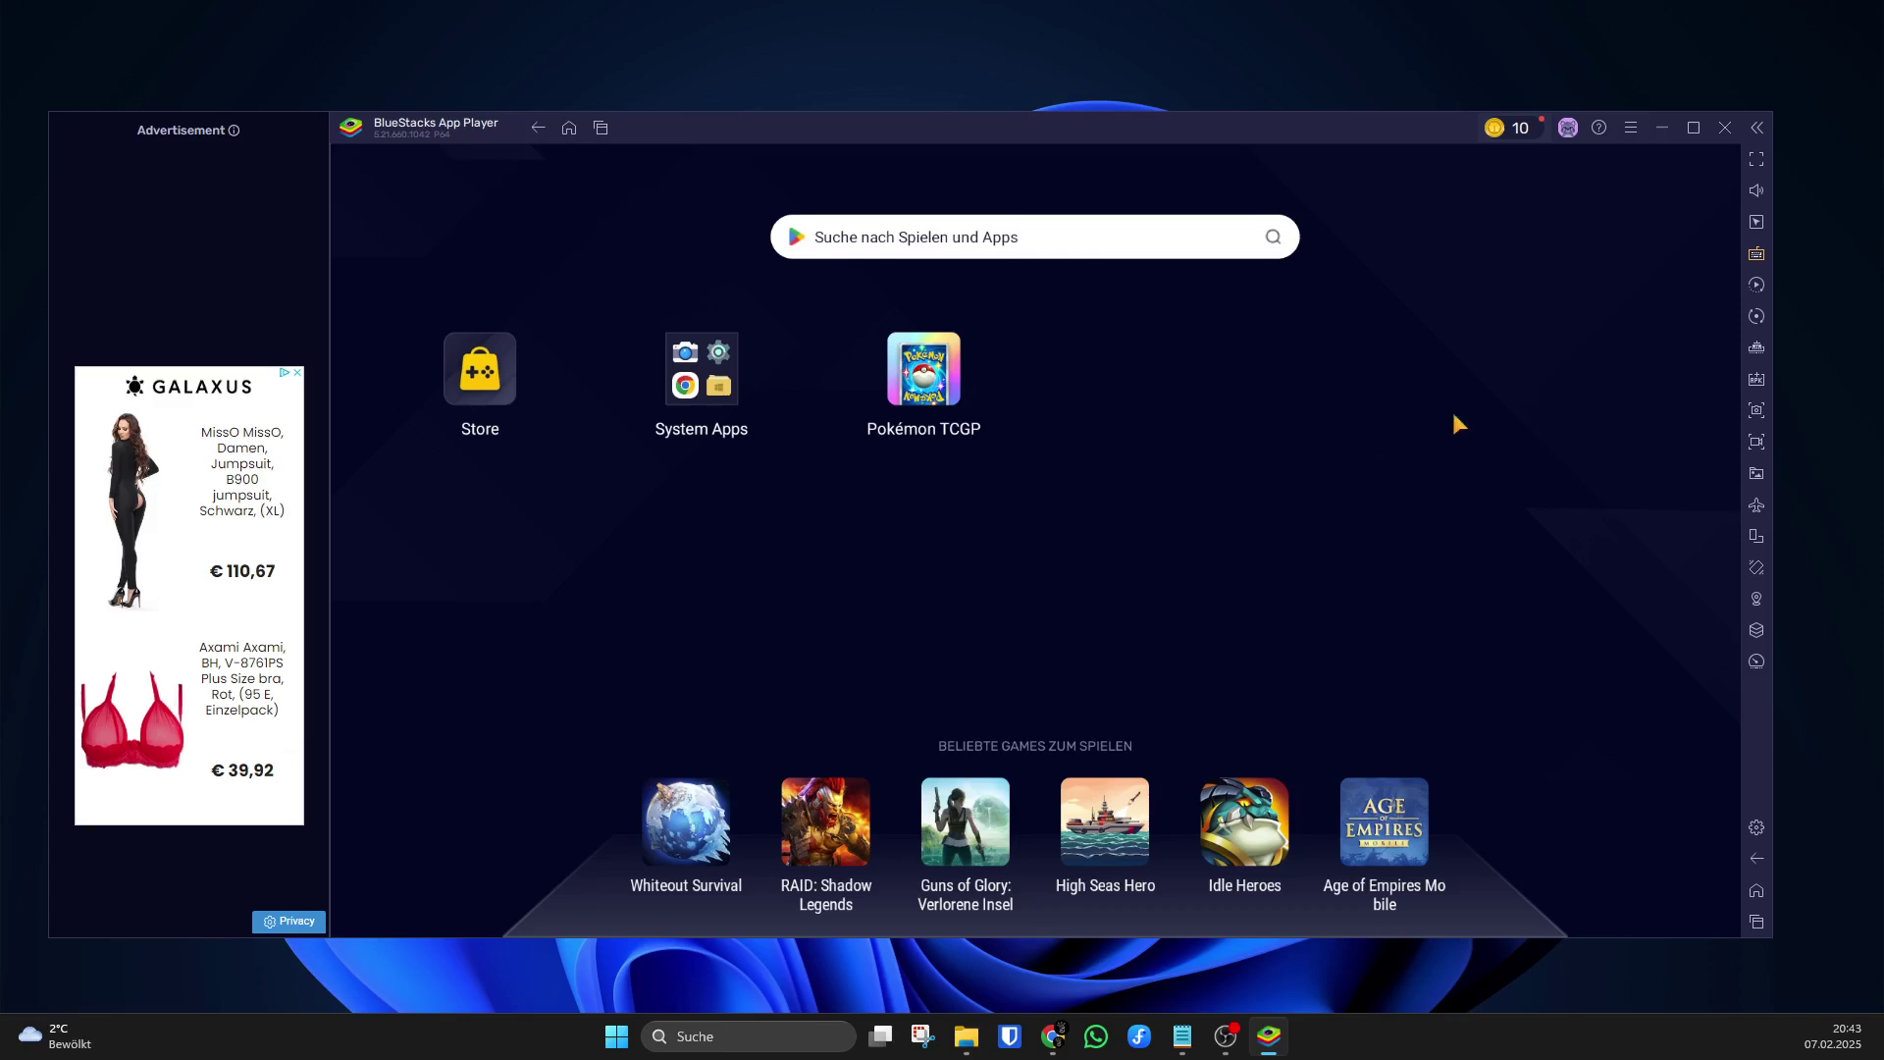
left_click_drag(1332, 123, 1154, 111)
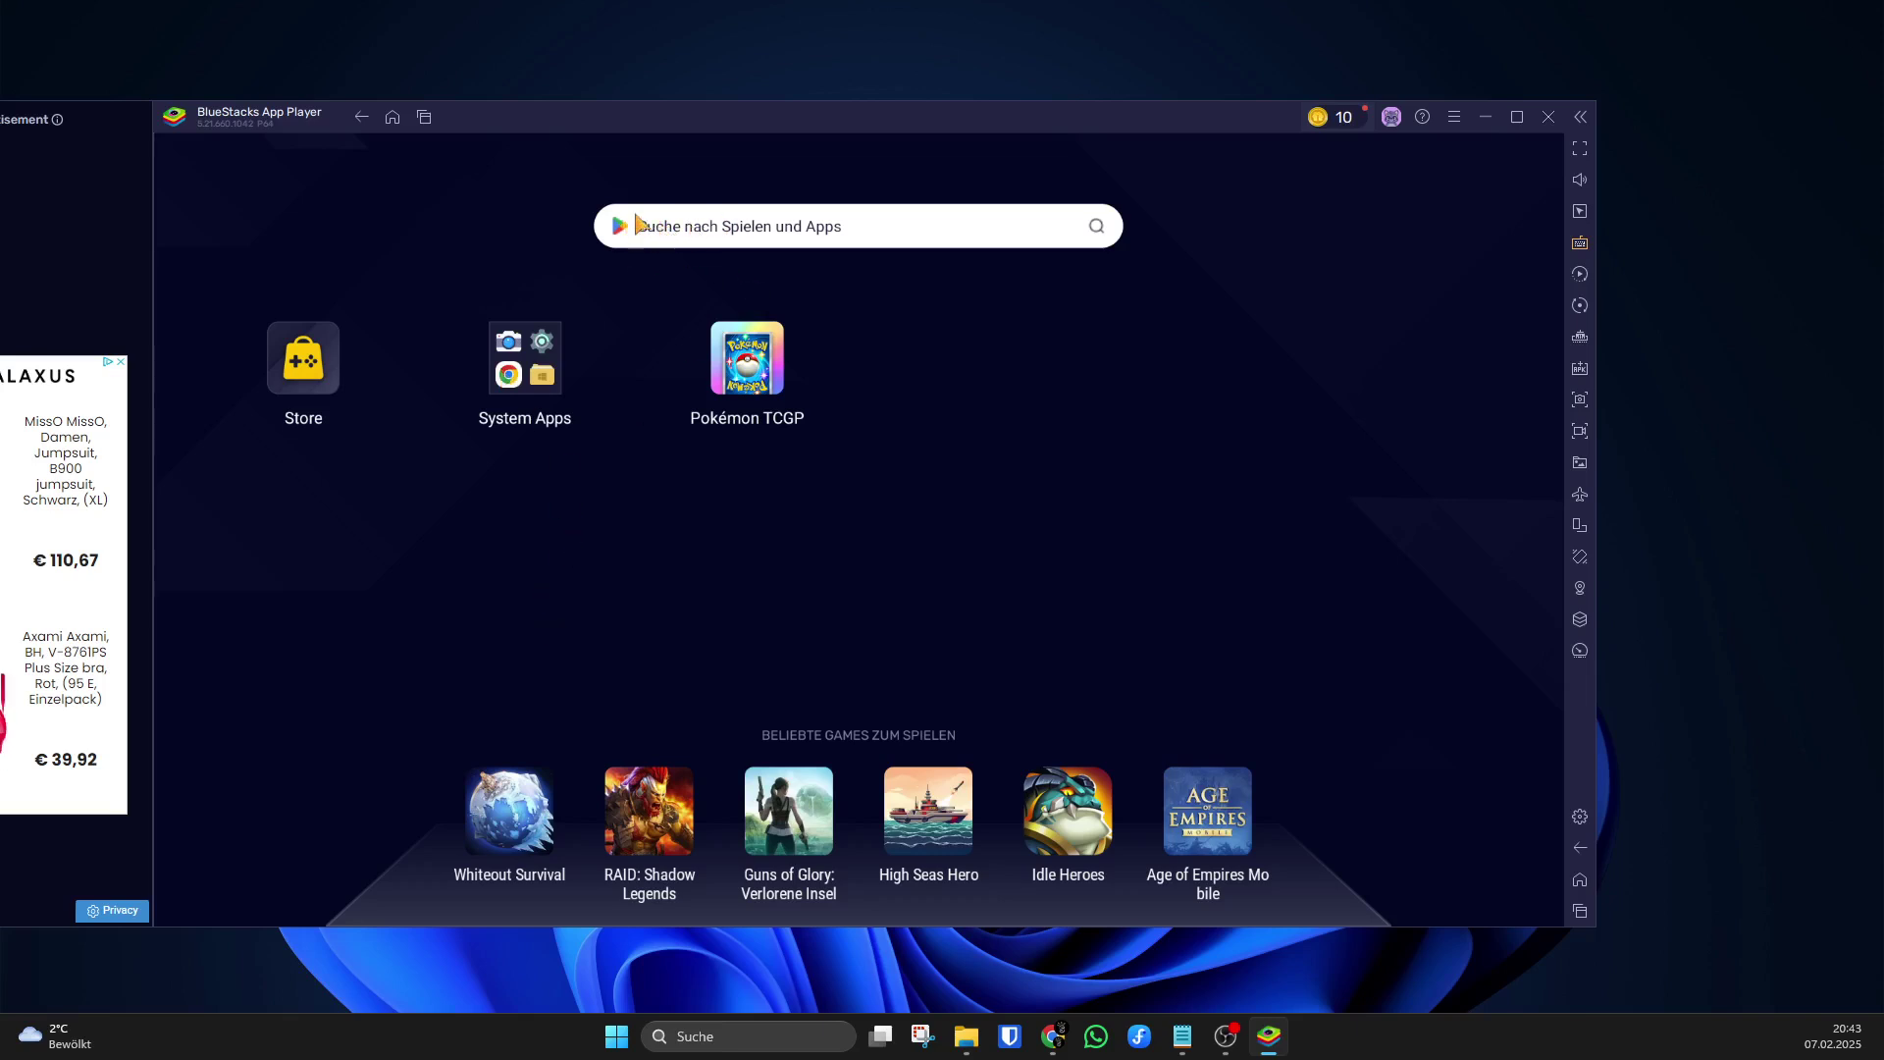
- Search the home screen for "Dragon", open the suggestion "Tales & Dragons: NewJourney", and return to the home screen
left_click(673, 233)
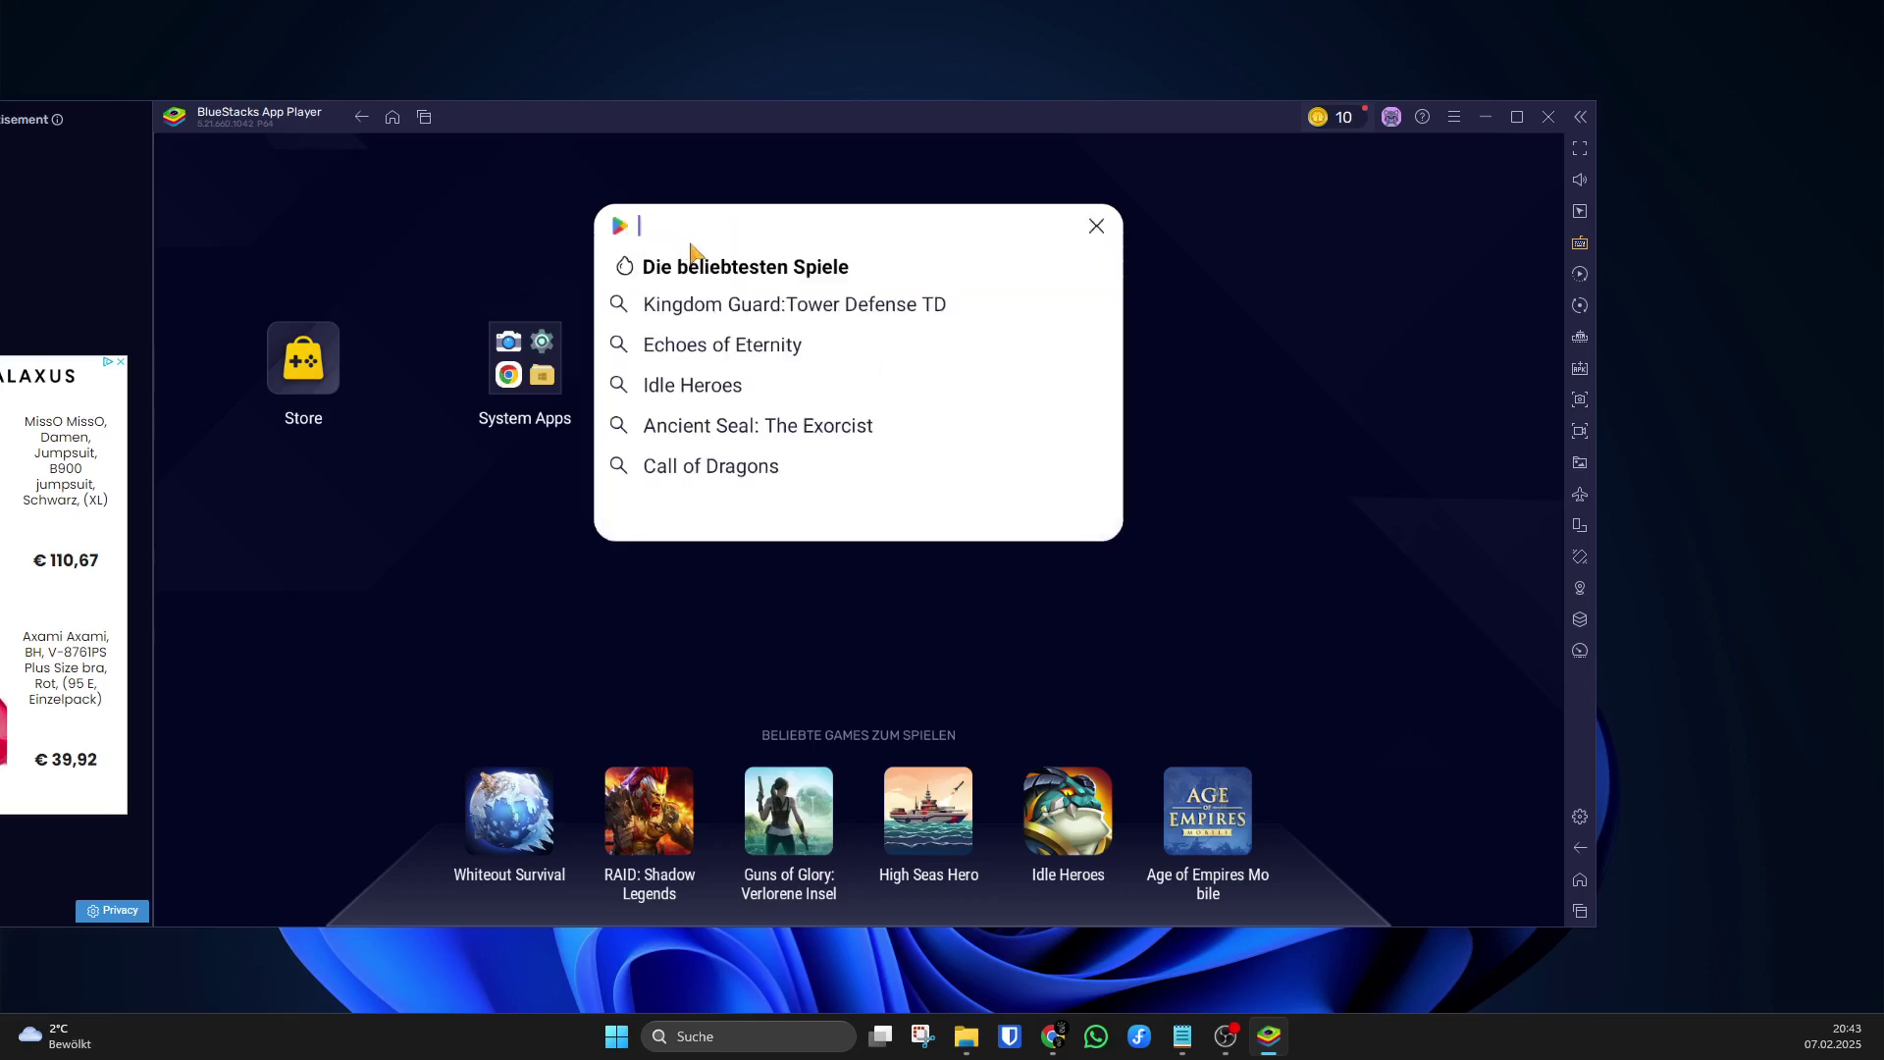
type("Dra")
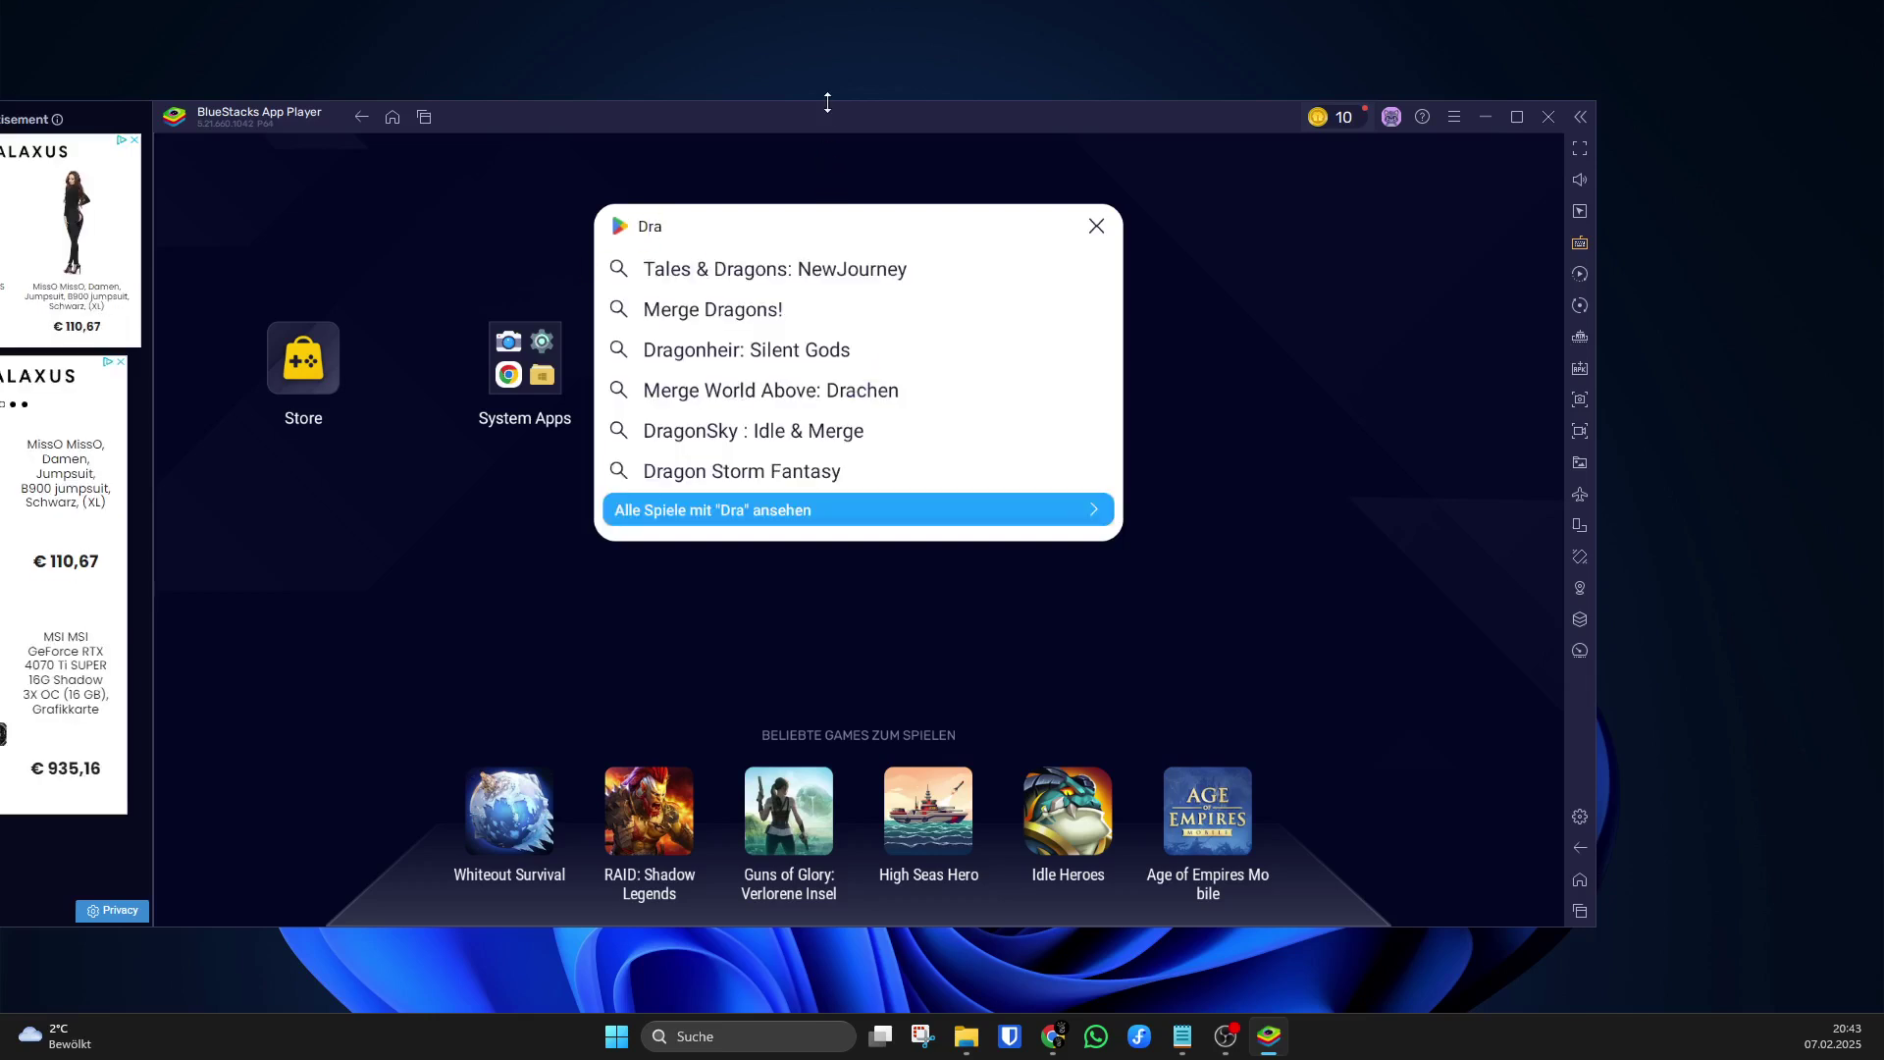
left_click_drag(832, 115, 694, 133)
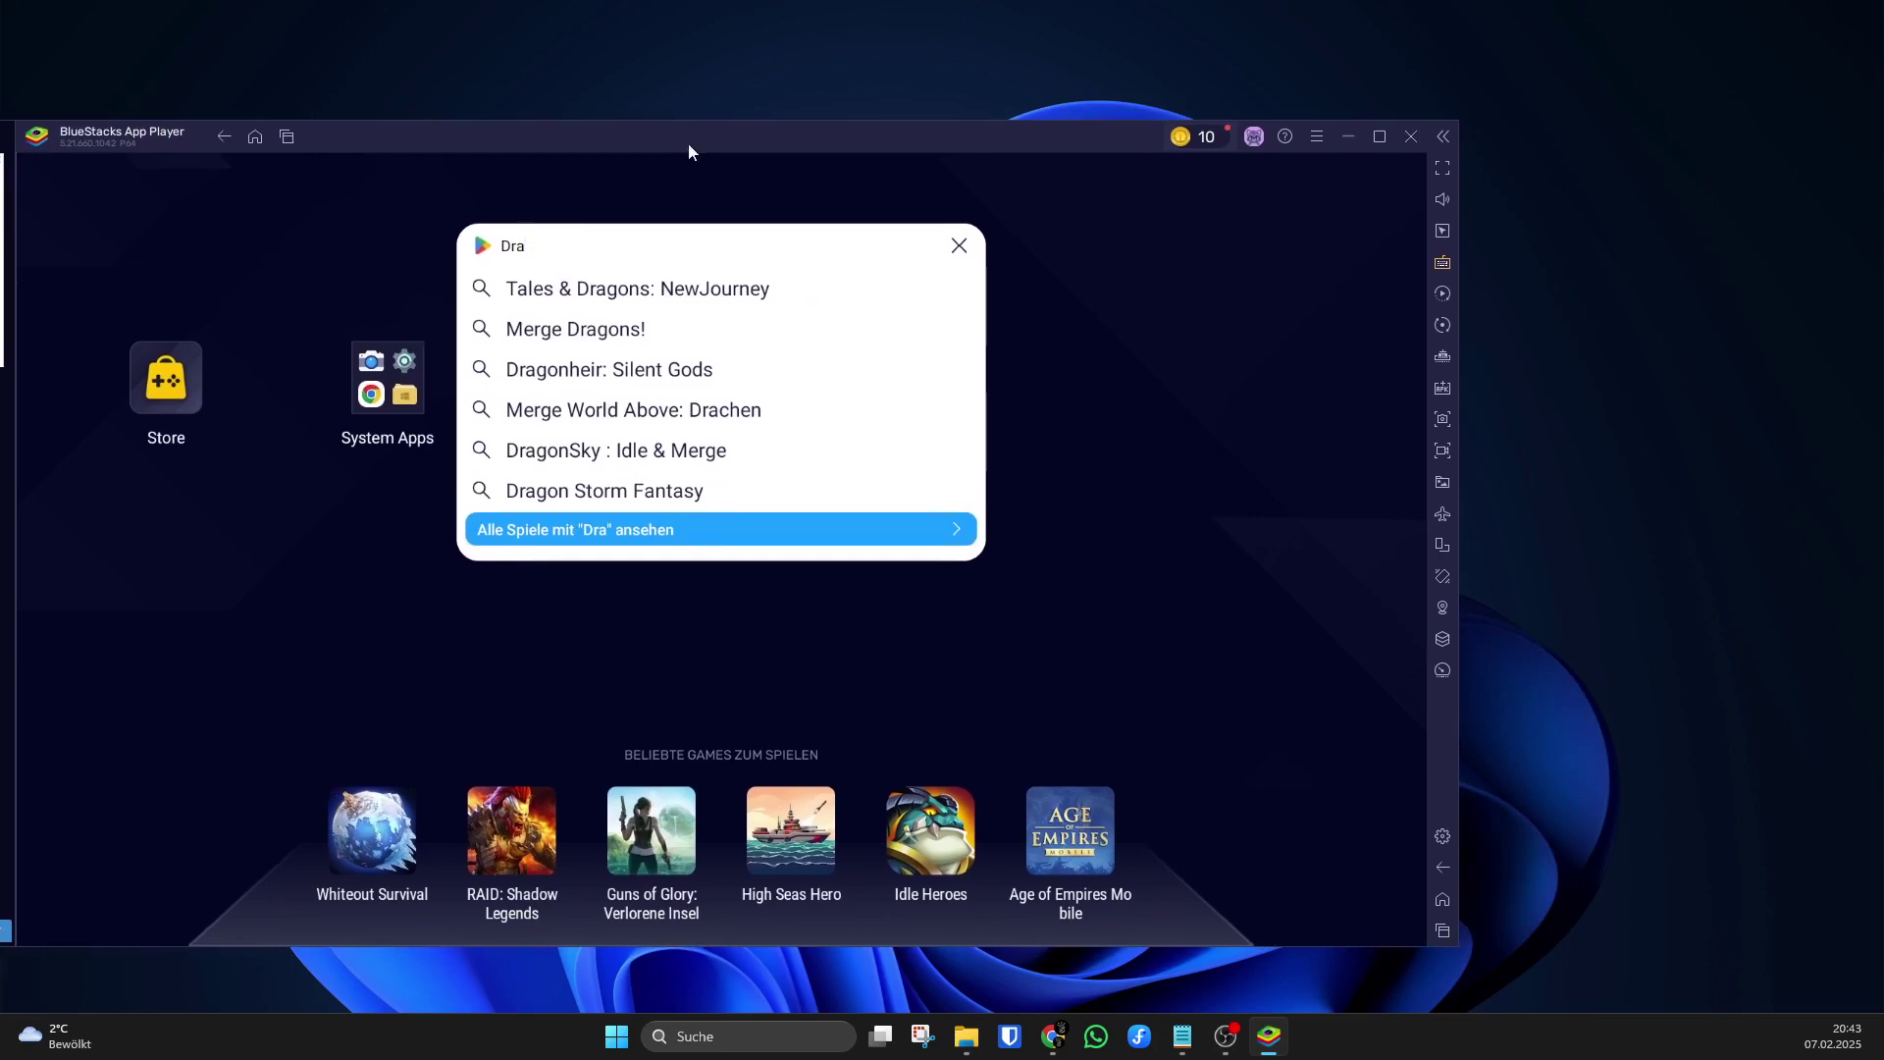
left_click(652, 244)
type("ag")
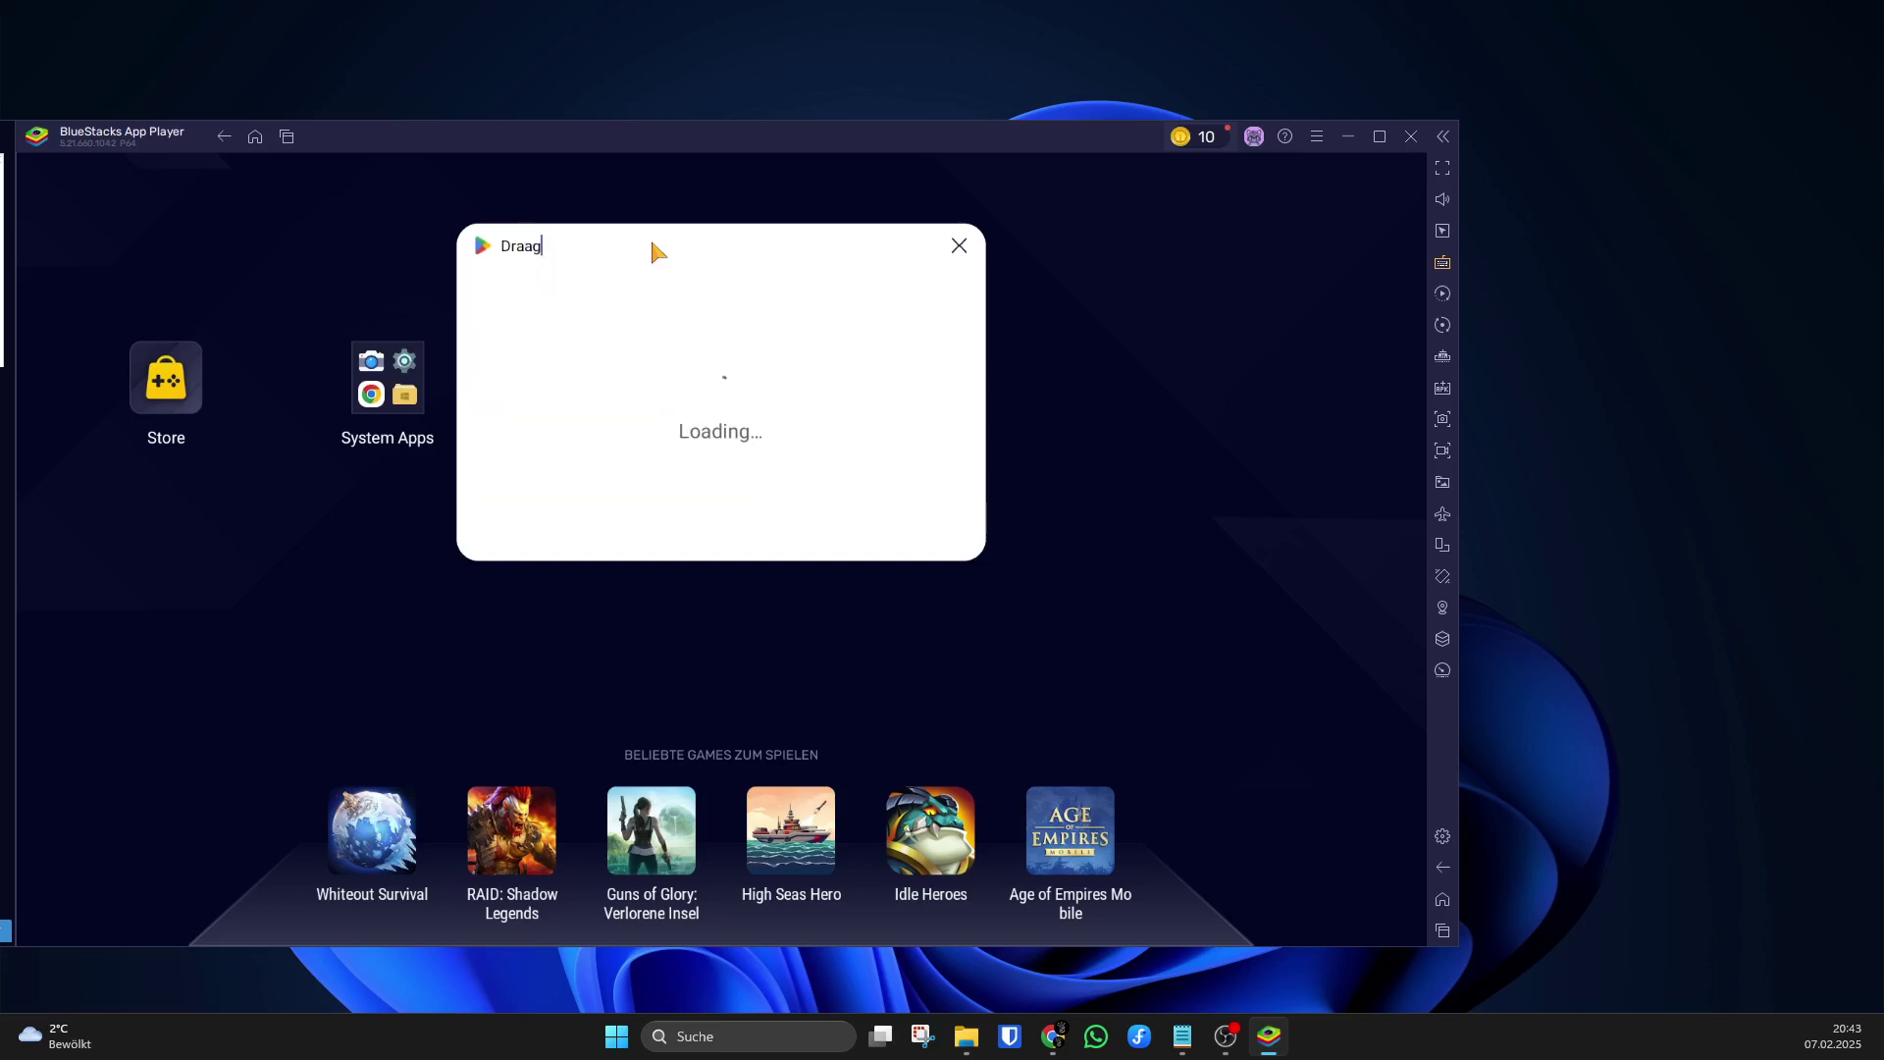
key("BackSpace")
key("BackSpace")
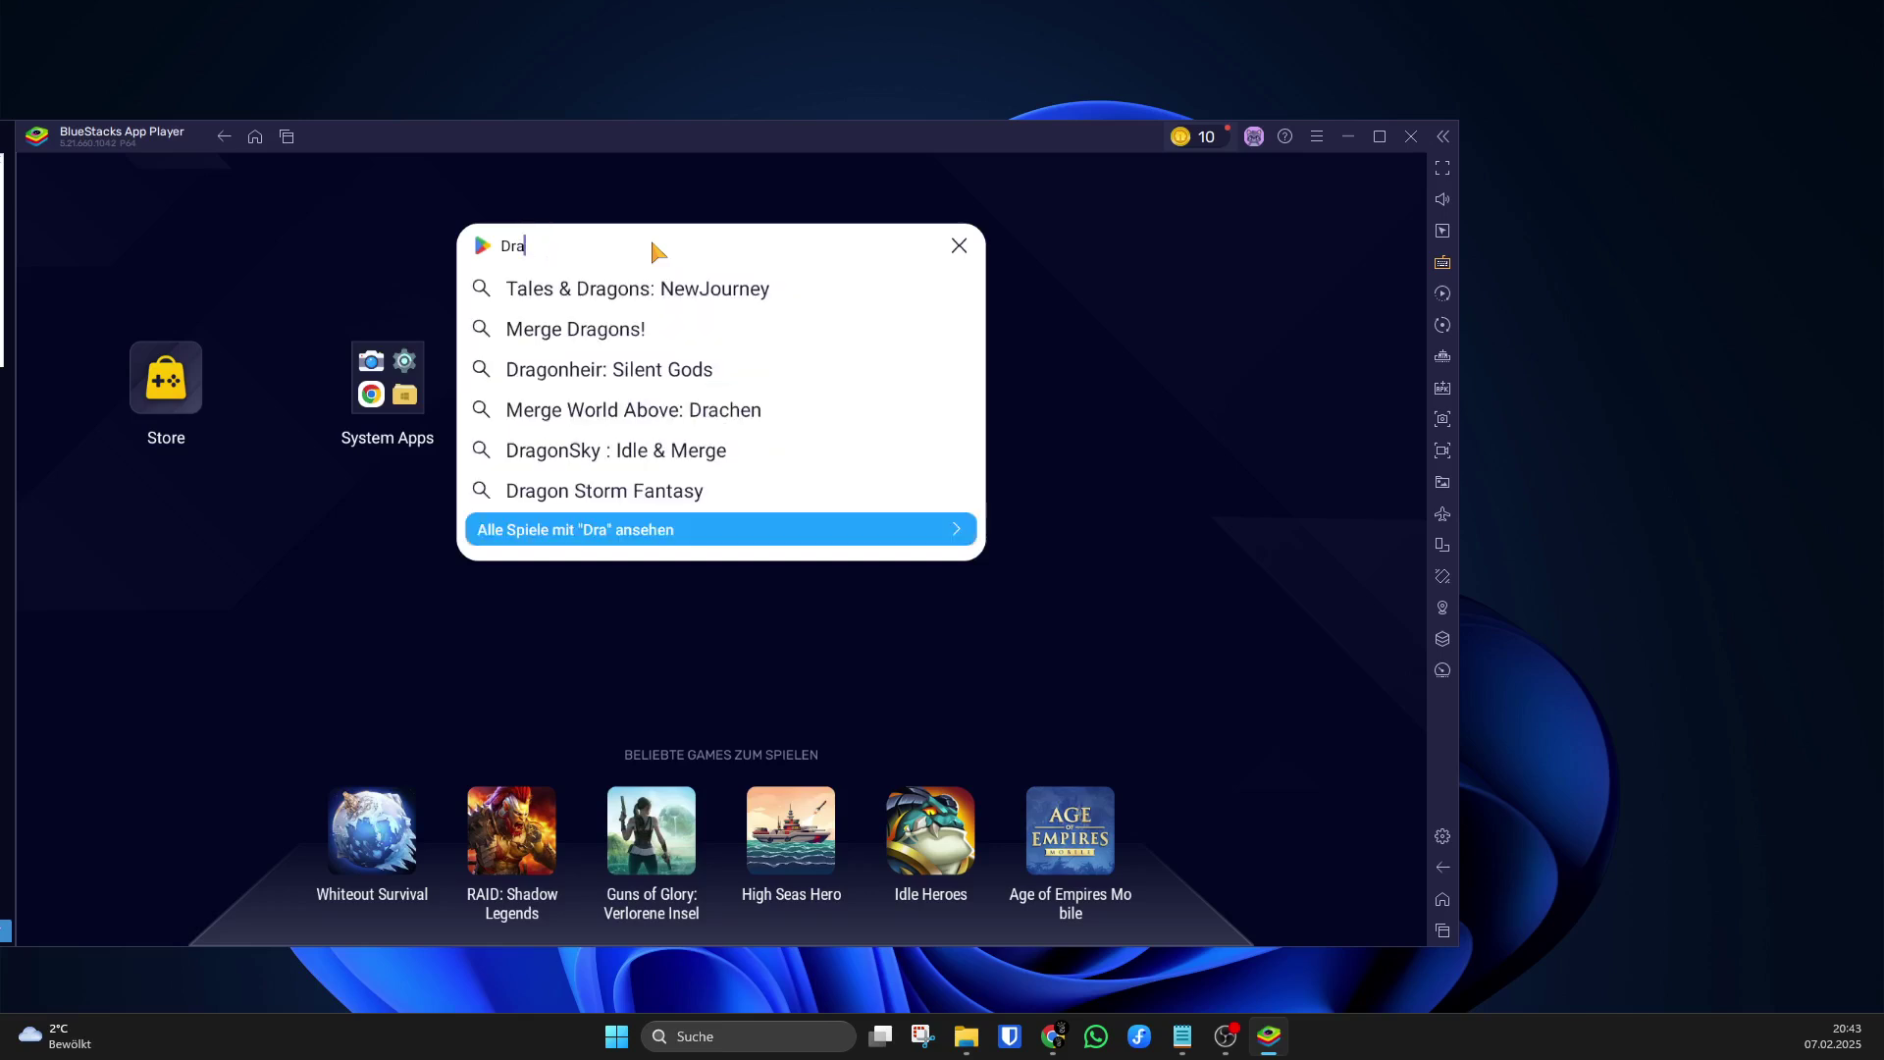
type("gon")
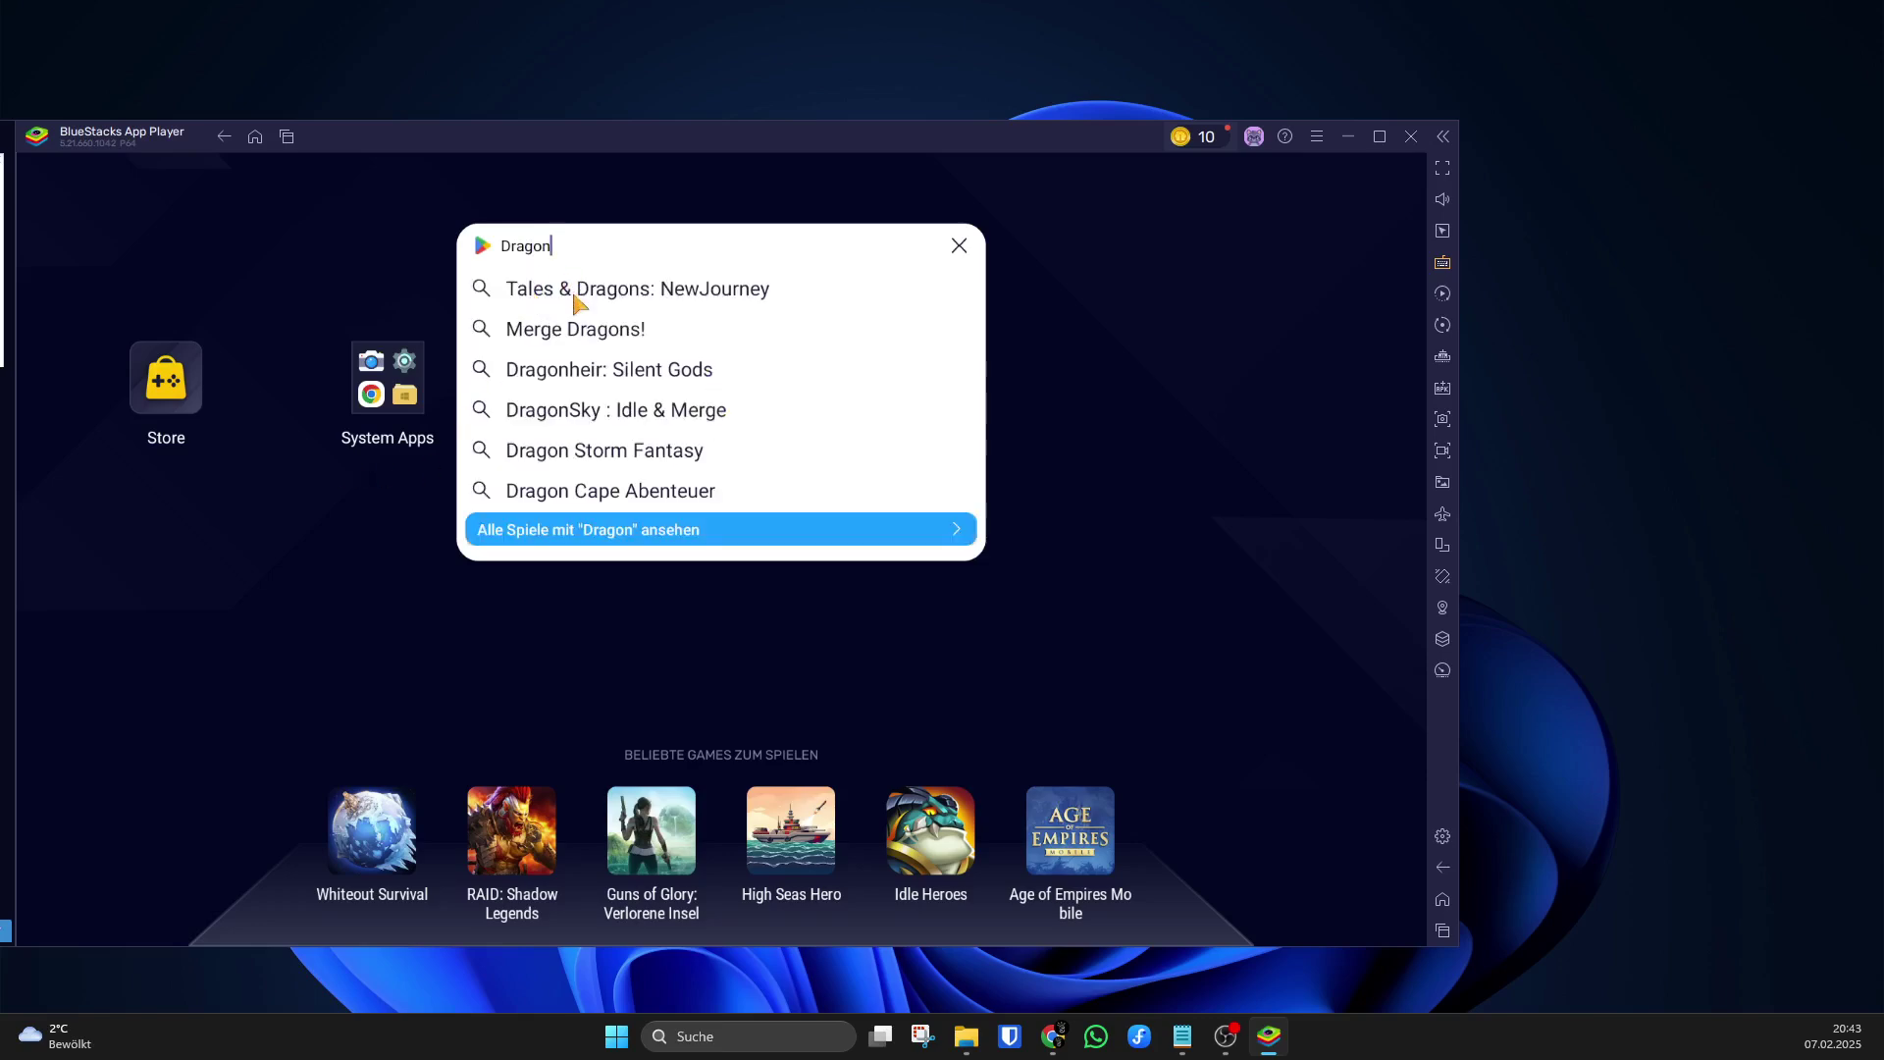
left_click(574, 295)
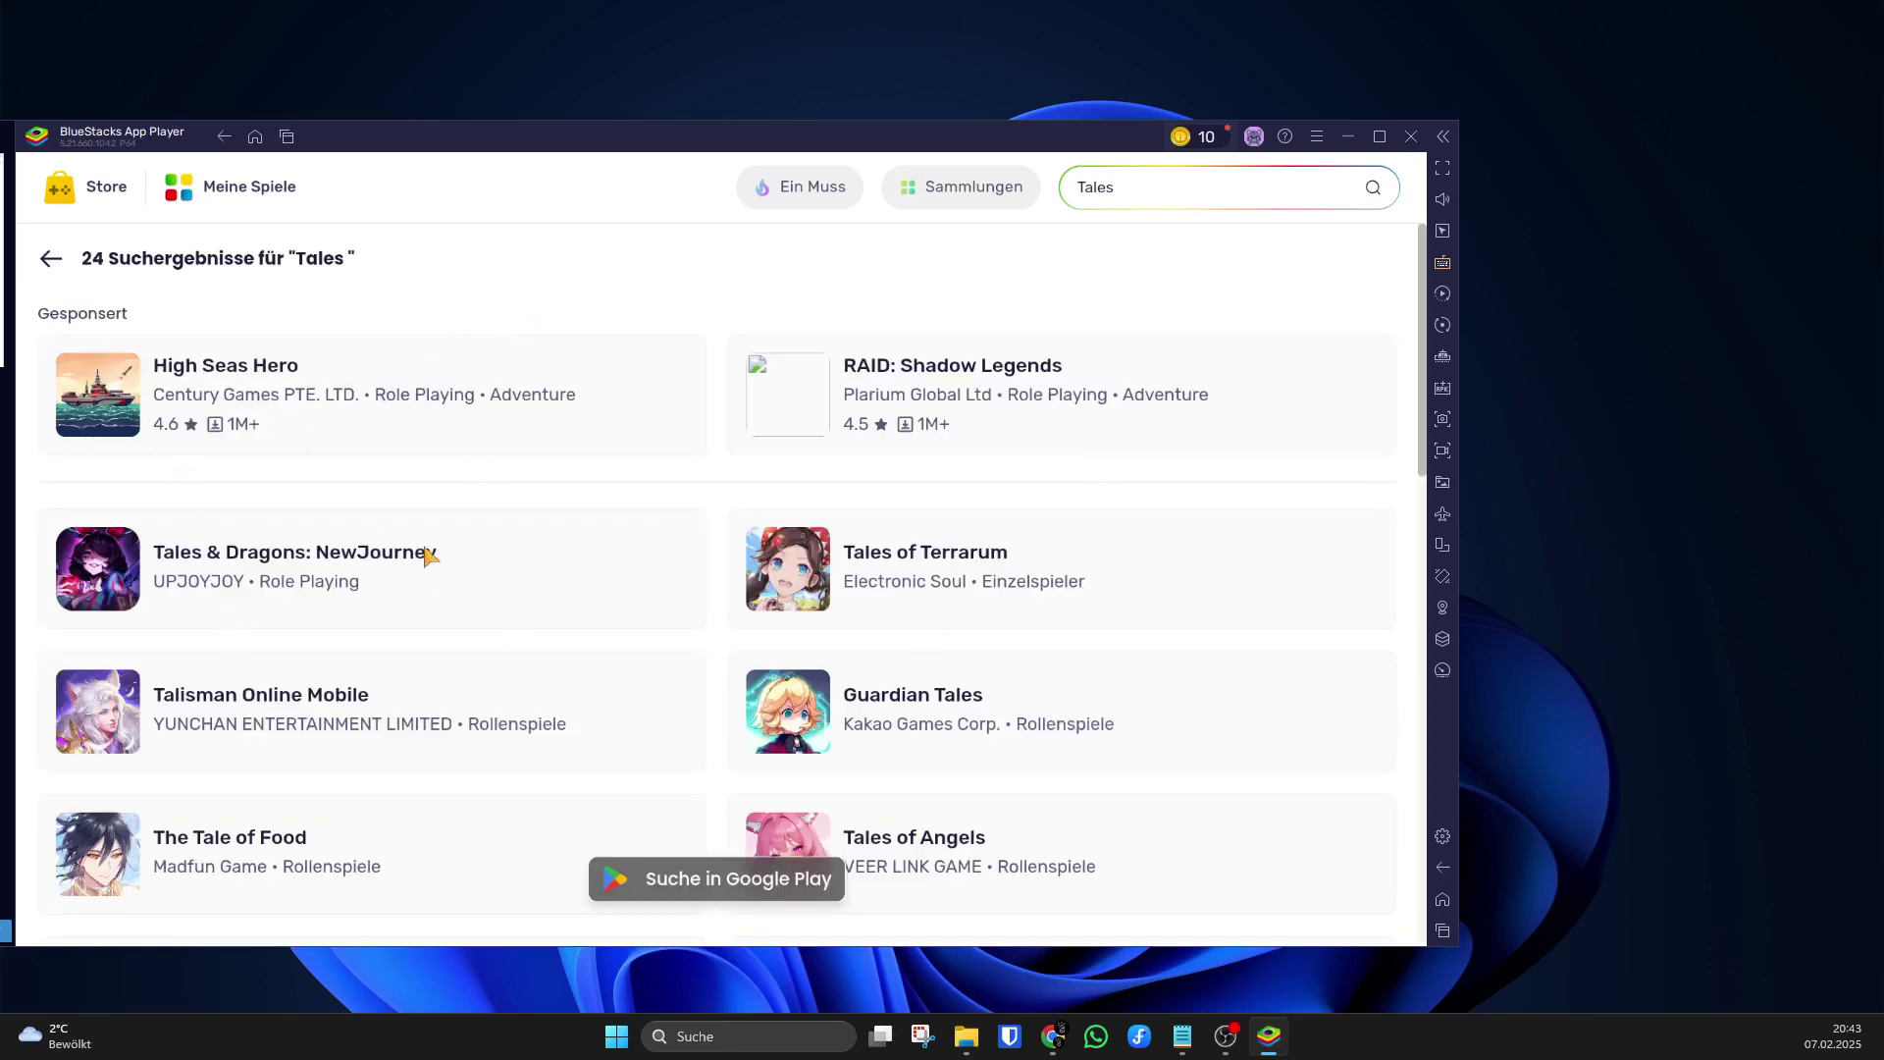
left_click(255, 136)
- Search for "Pokemon TCG Pocket" and open the store page of Pokémon TCG Pocket
left_click(605, 250)
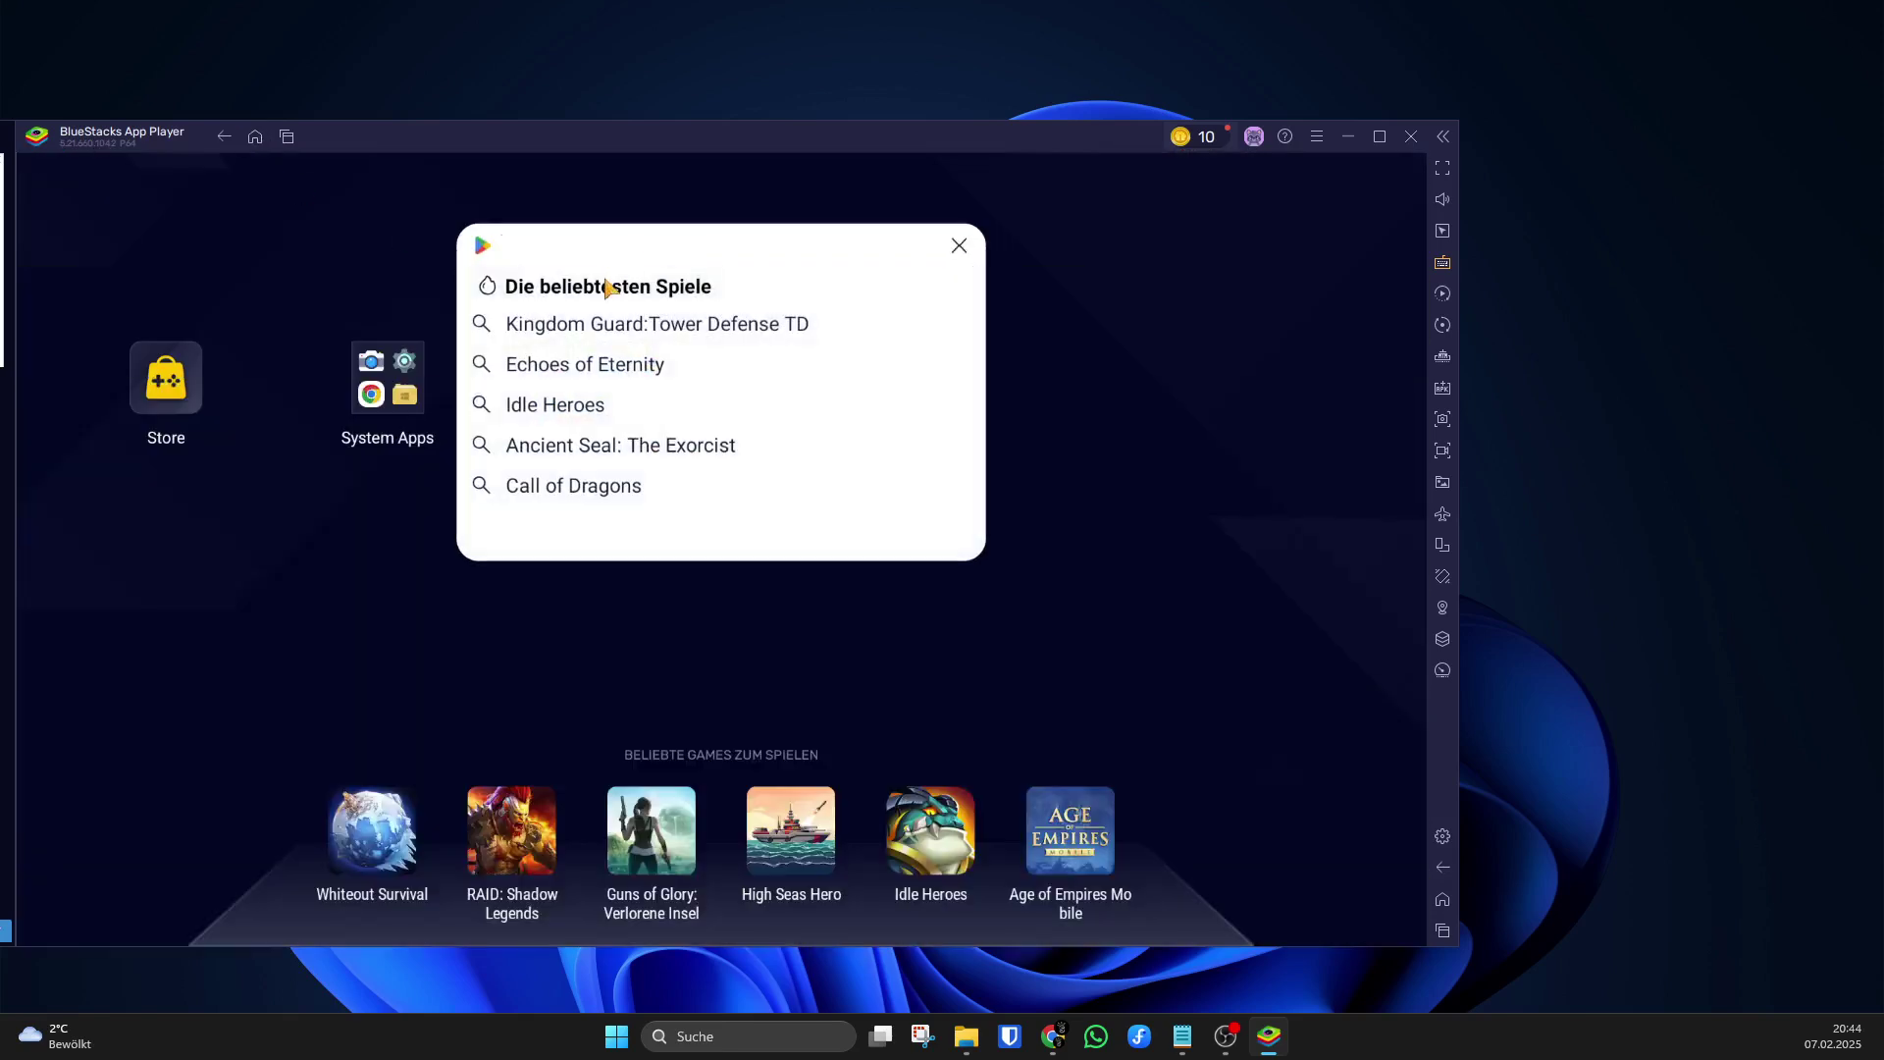
type("Pokemon TCG Pocket")
key("Return")
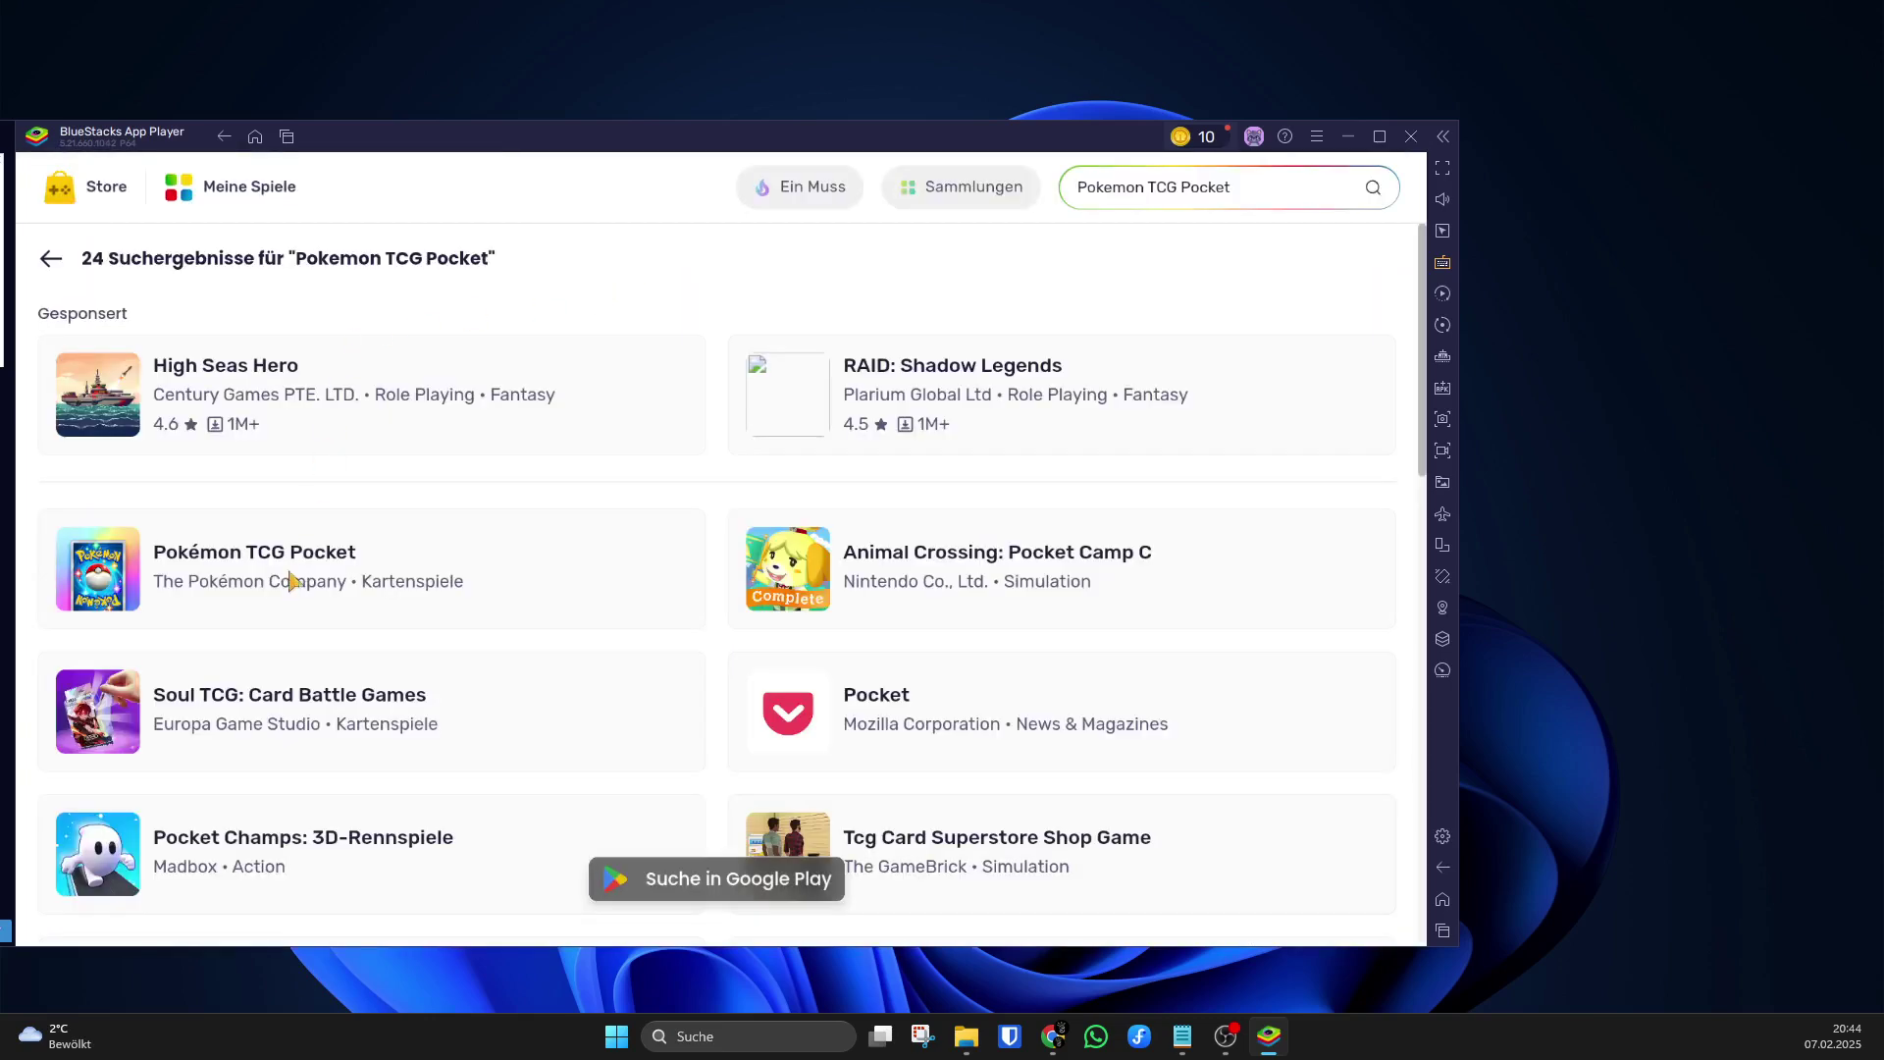
left_click(322, 584)
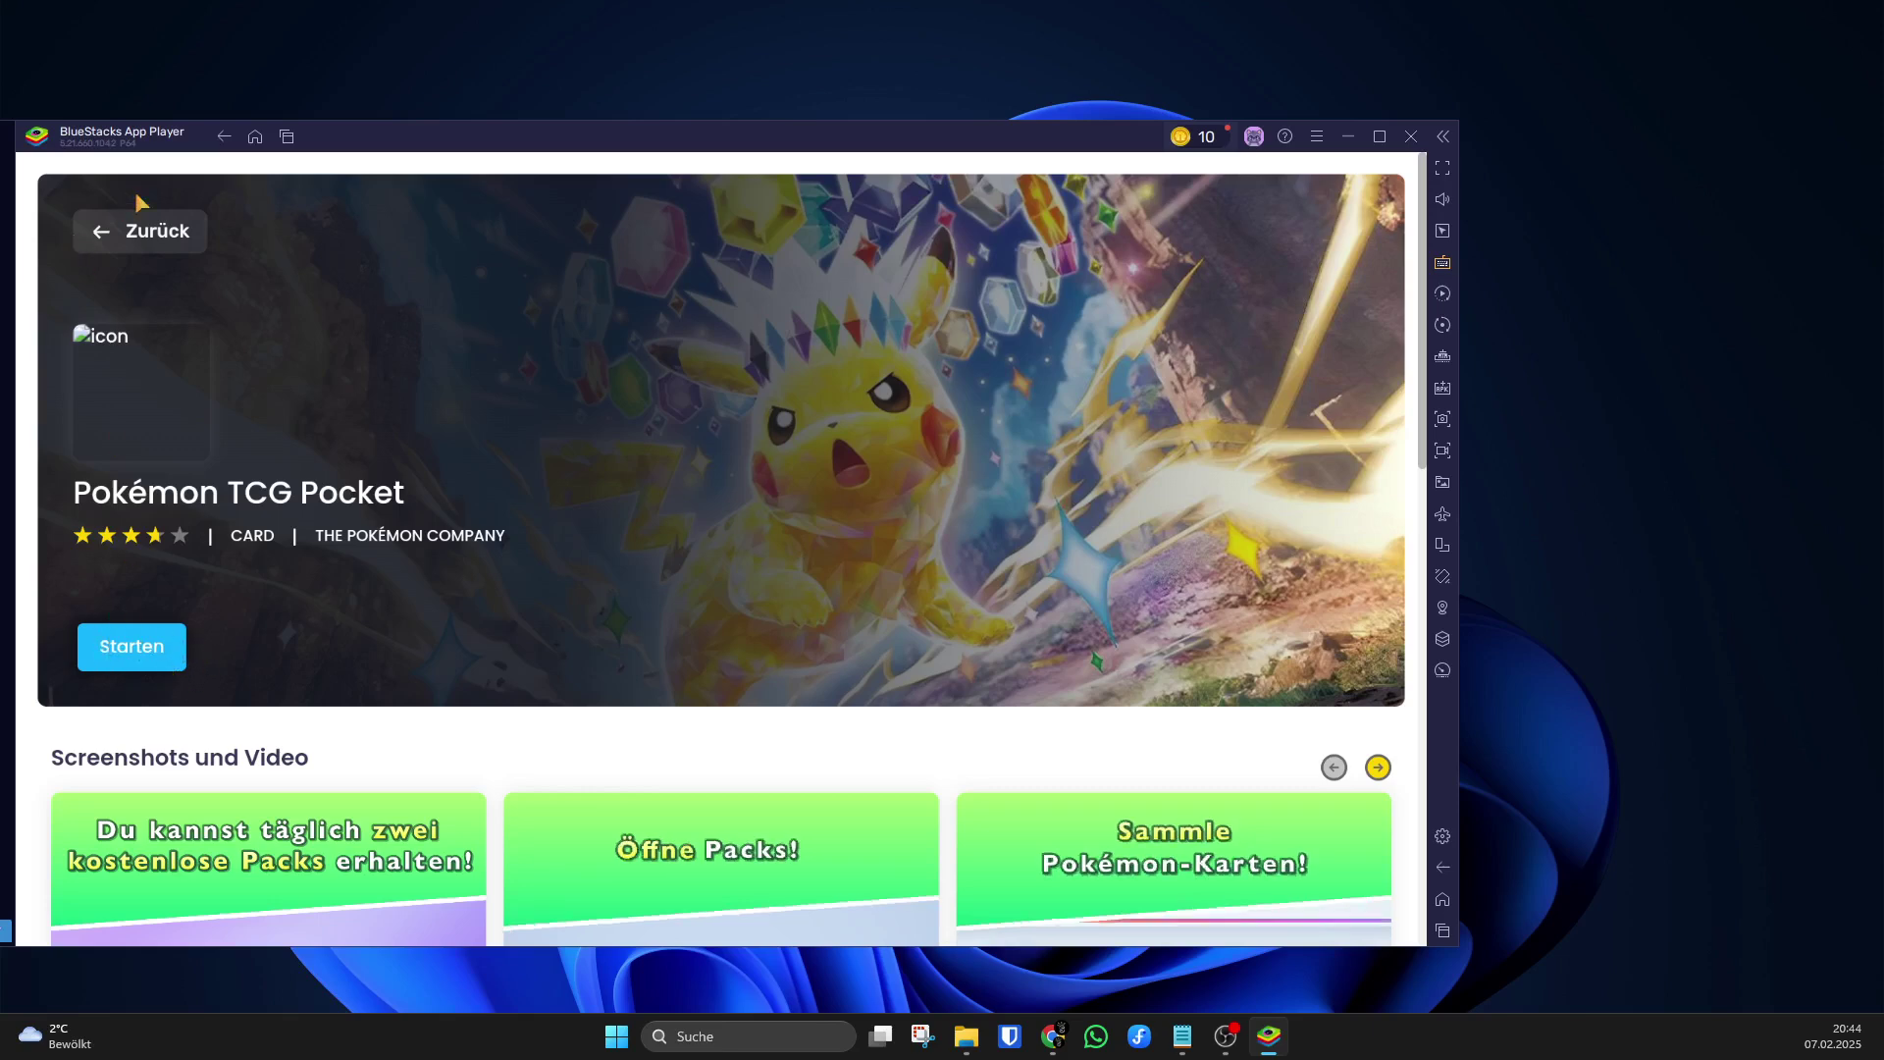
- Launch Pokémon TCGP from the home screen and move its window to the upper-left corner of the desktop
left_click(255, 138)
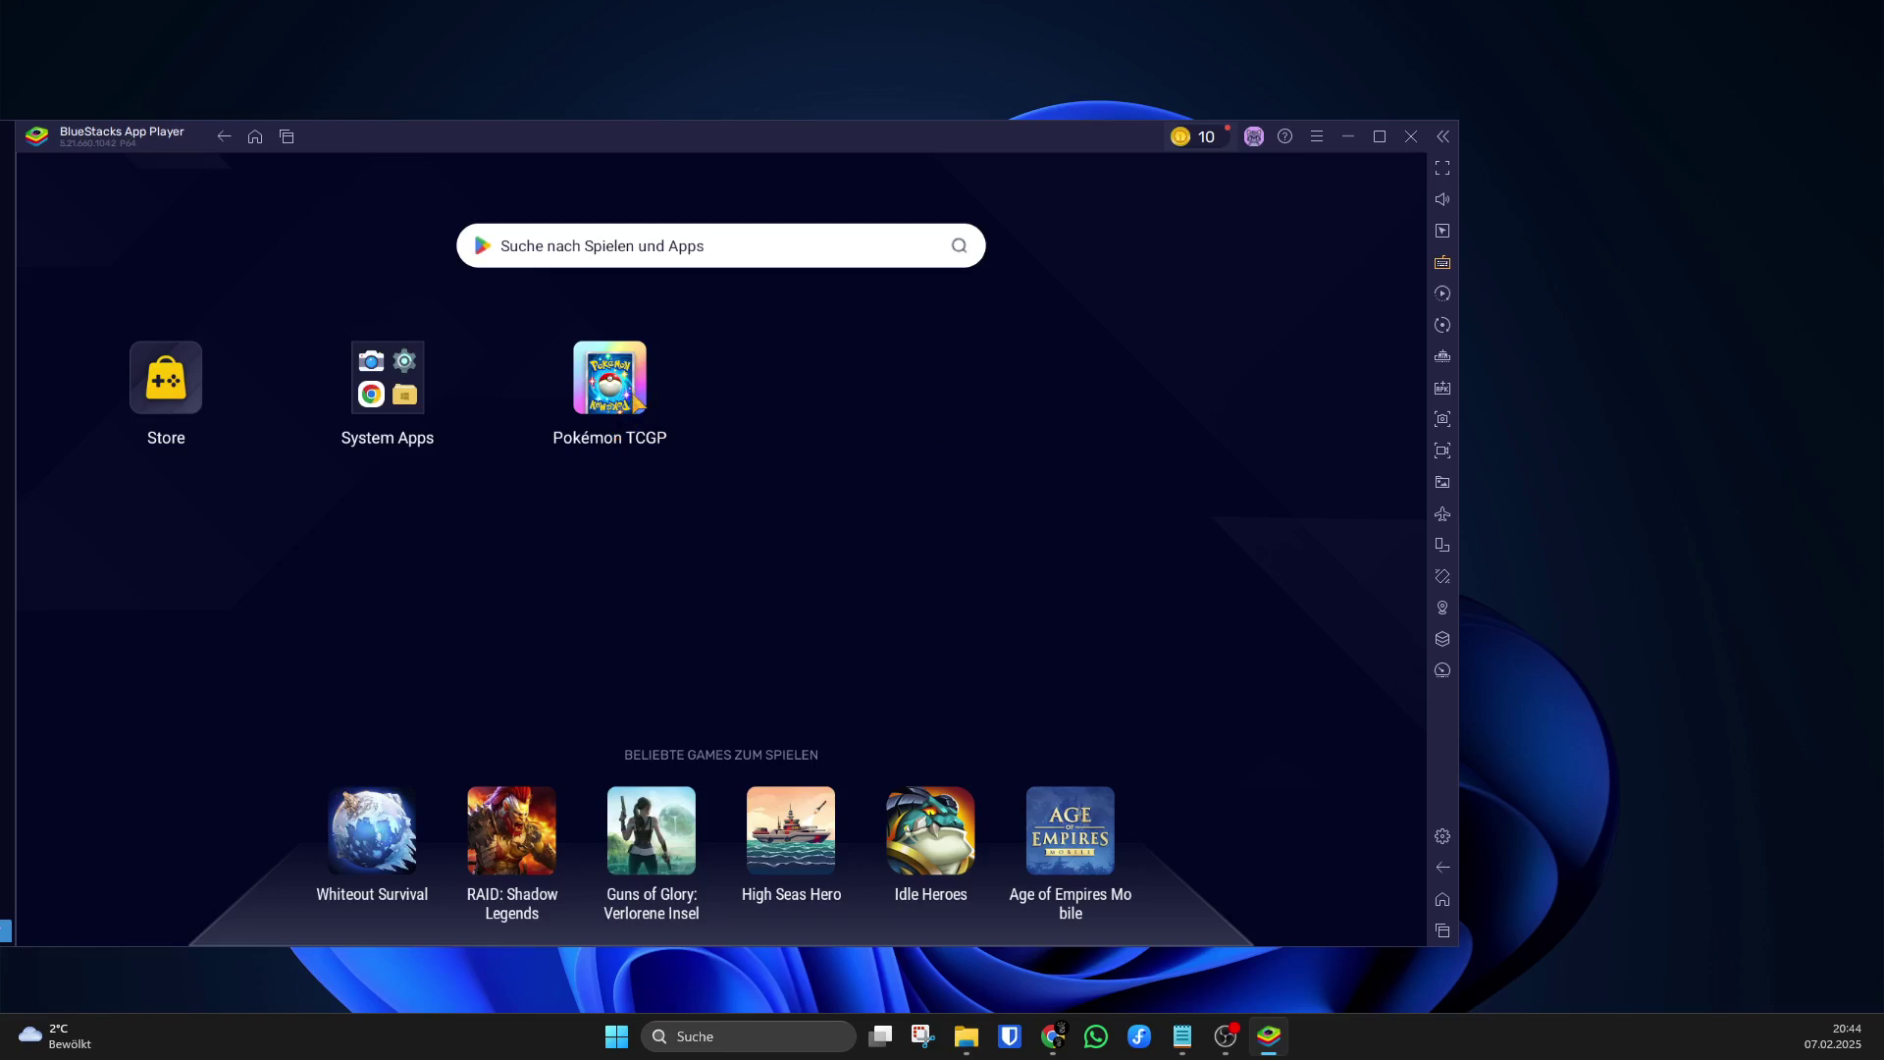
left_click(633, 397)
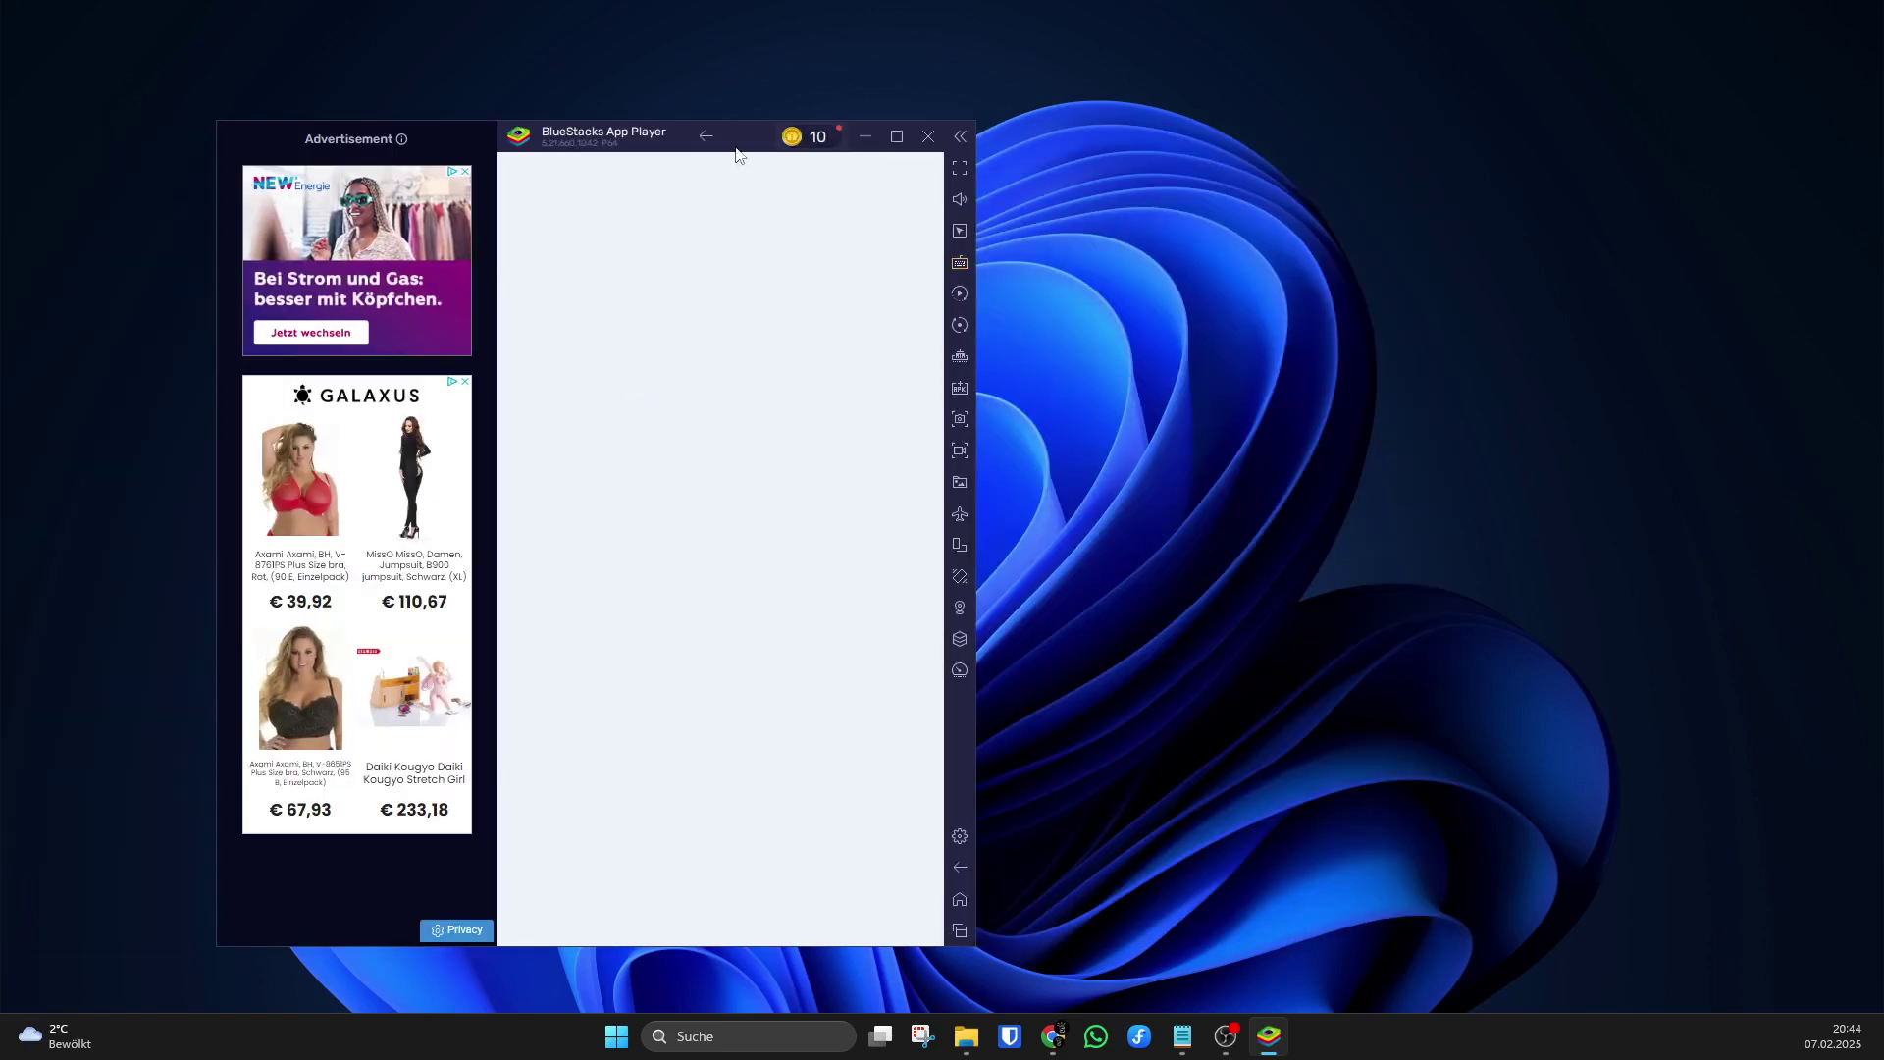
left_click_drag(571, 167, 259, 127)
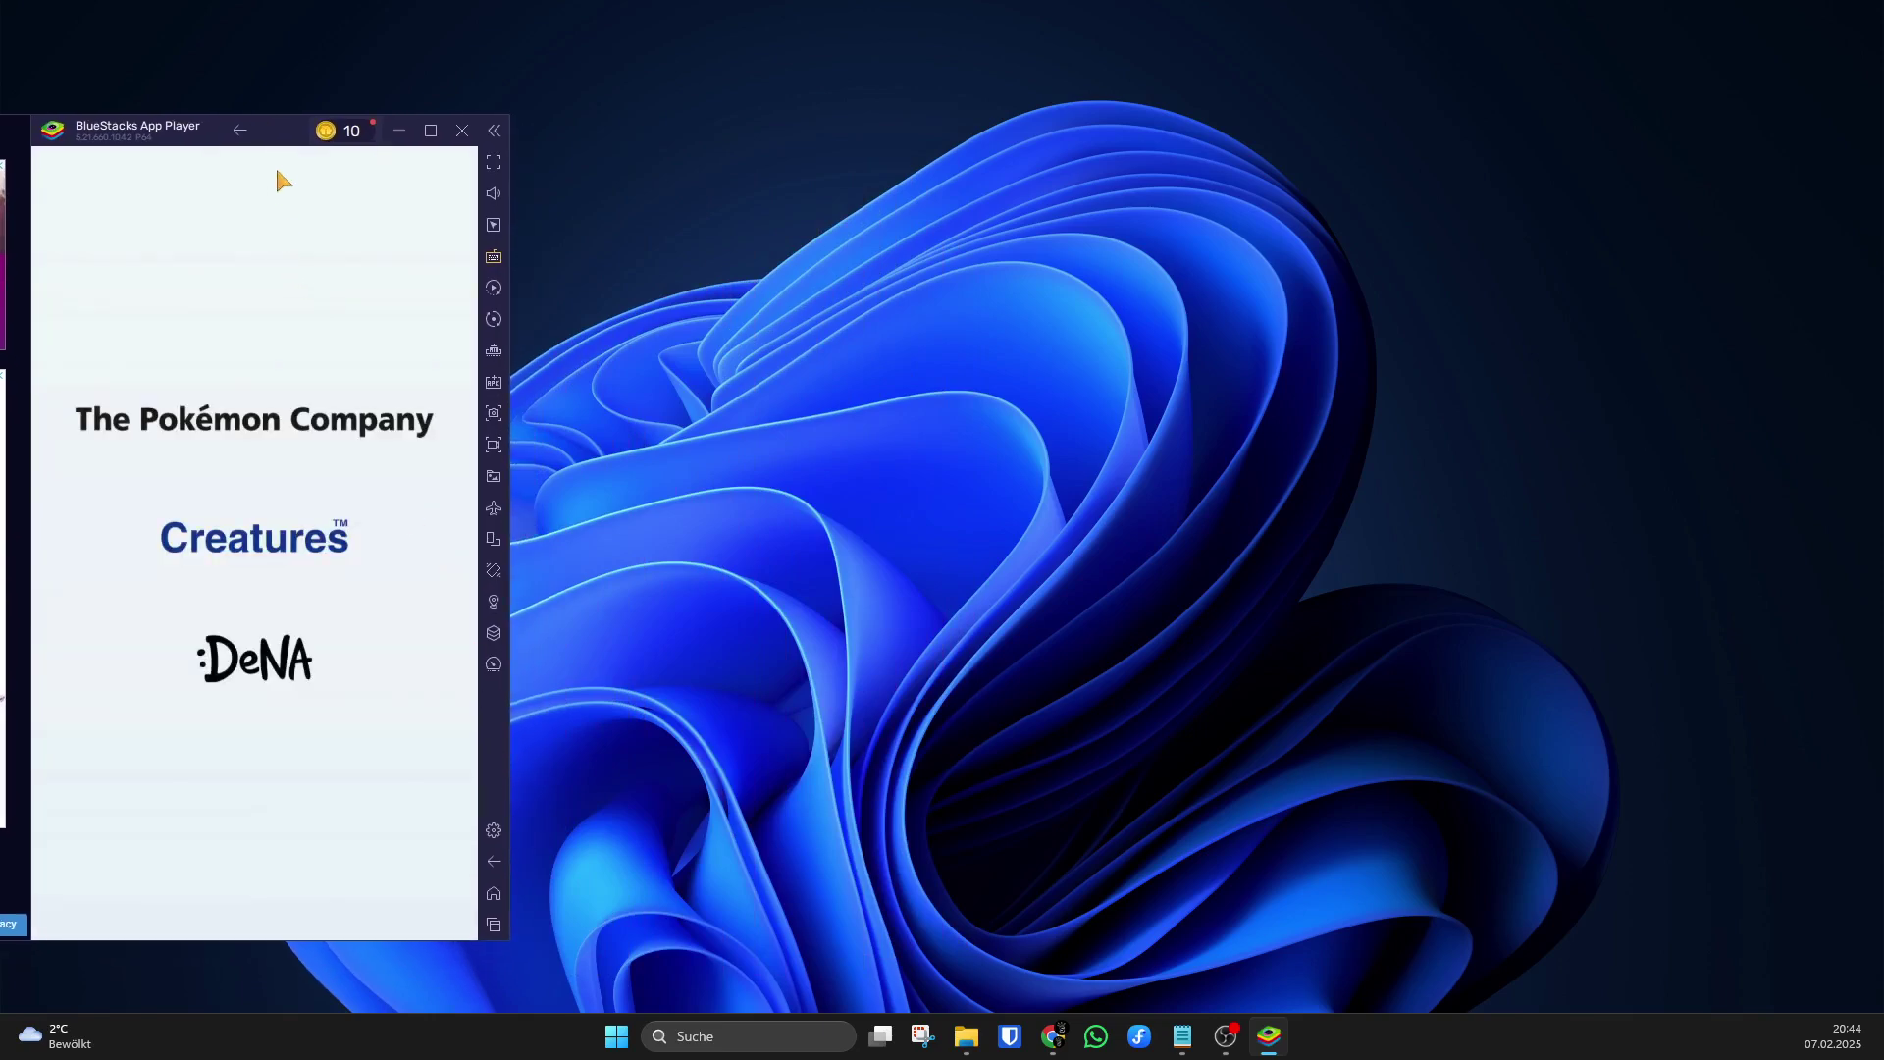
left_click_drag(281, 140, 271, 65)
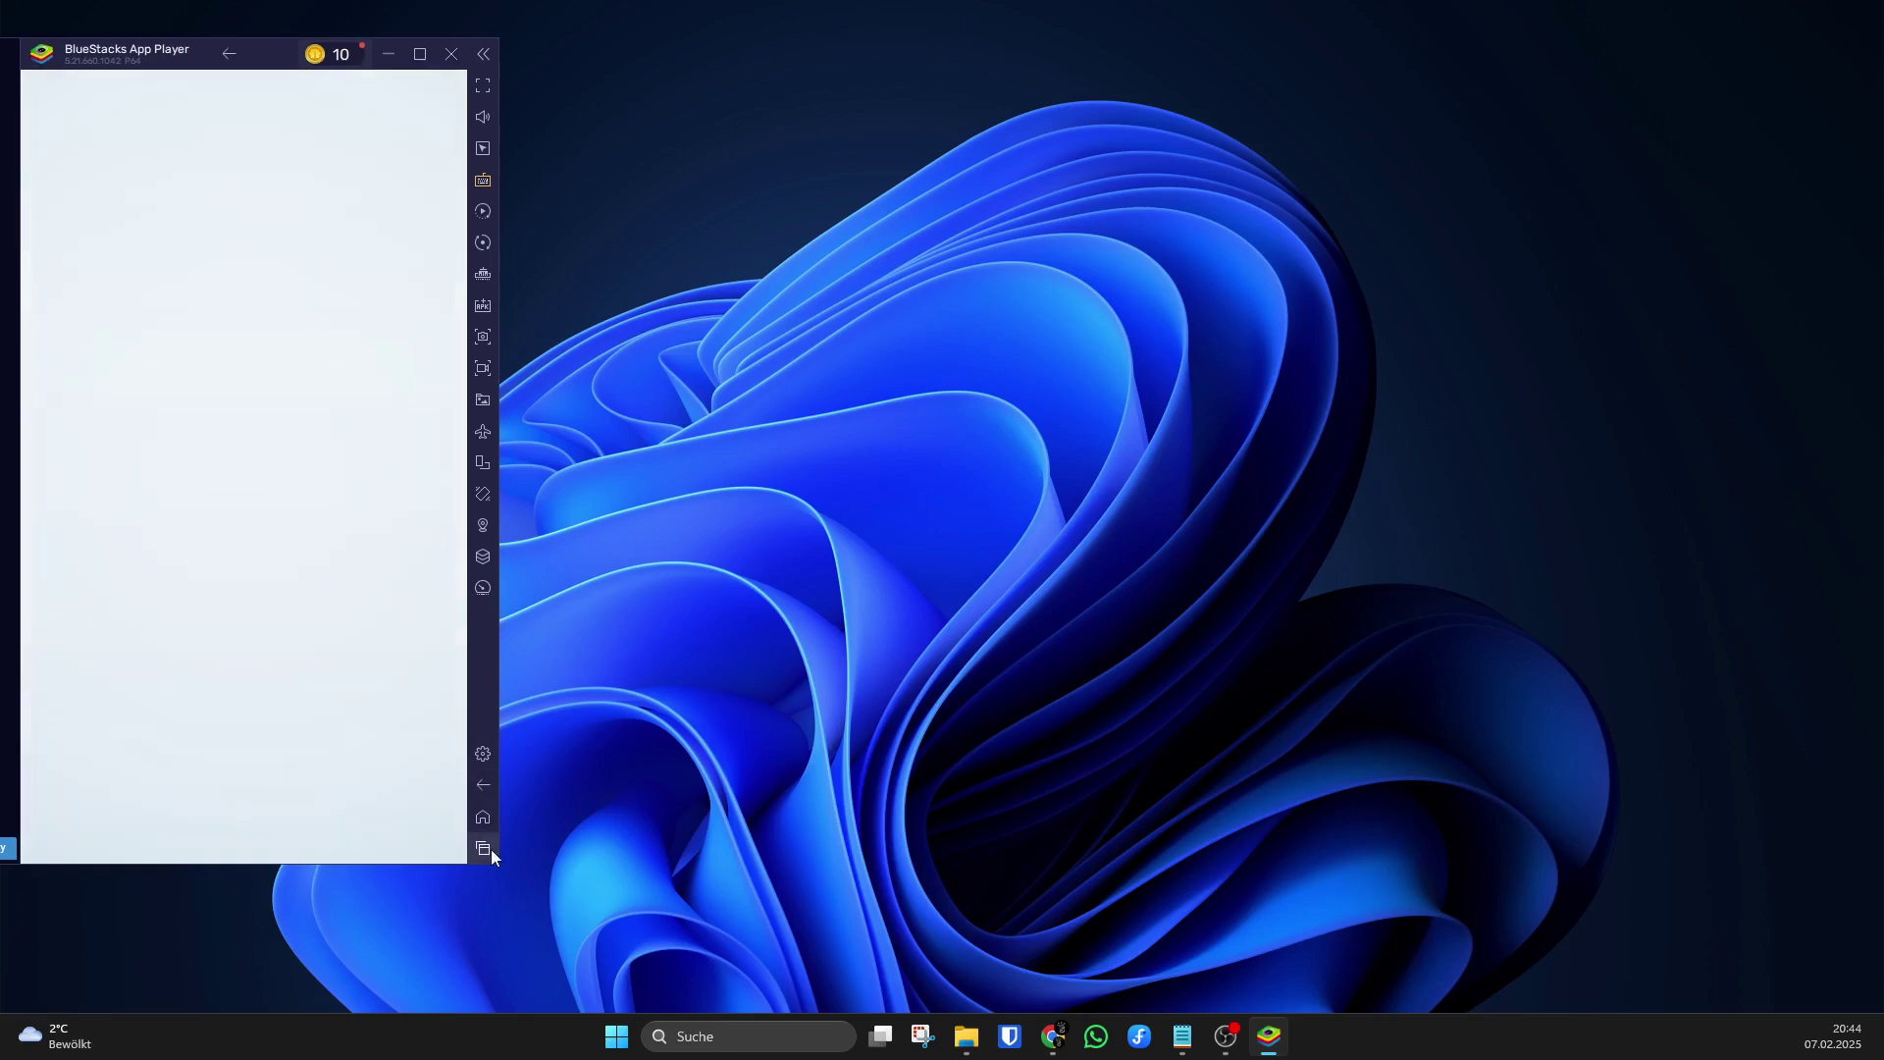
- Shrink and reposition the emulator window slightly, and start the game from its title screen
mouse_move(494, 856)
left_mouse_down()
mouse_move(603, 966)
mouse_move(496, 844)
left_mouse_up()
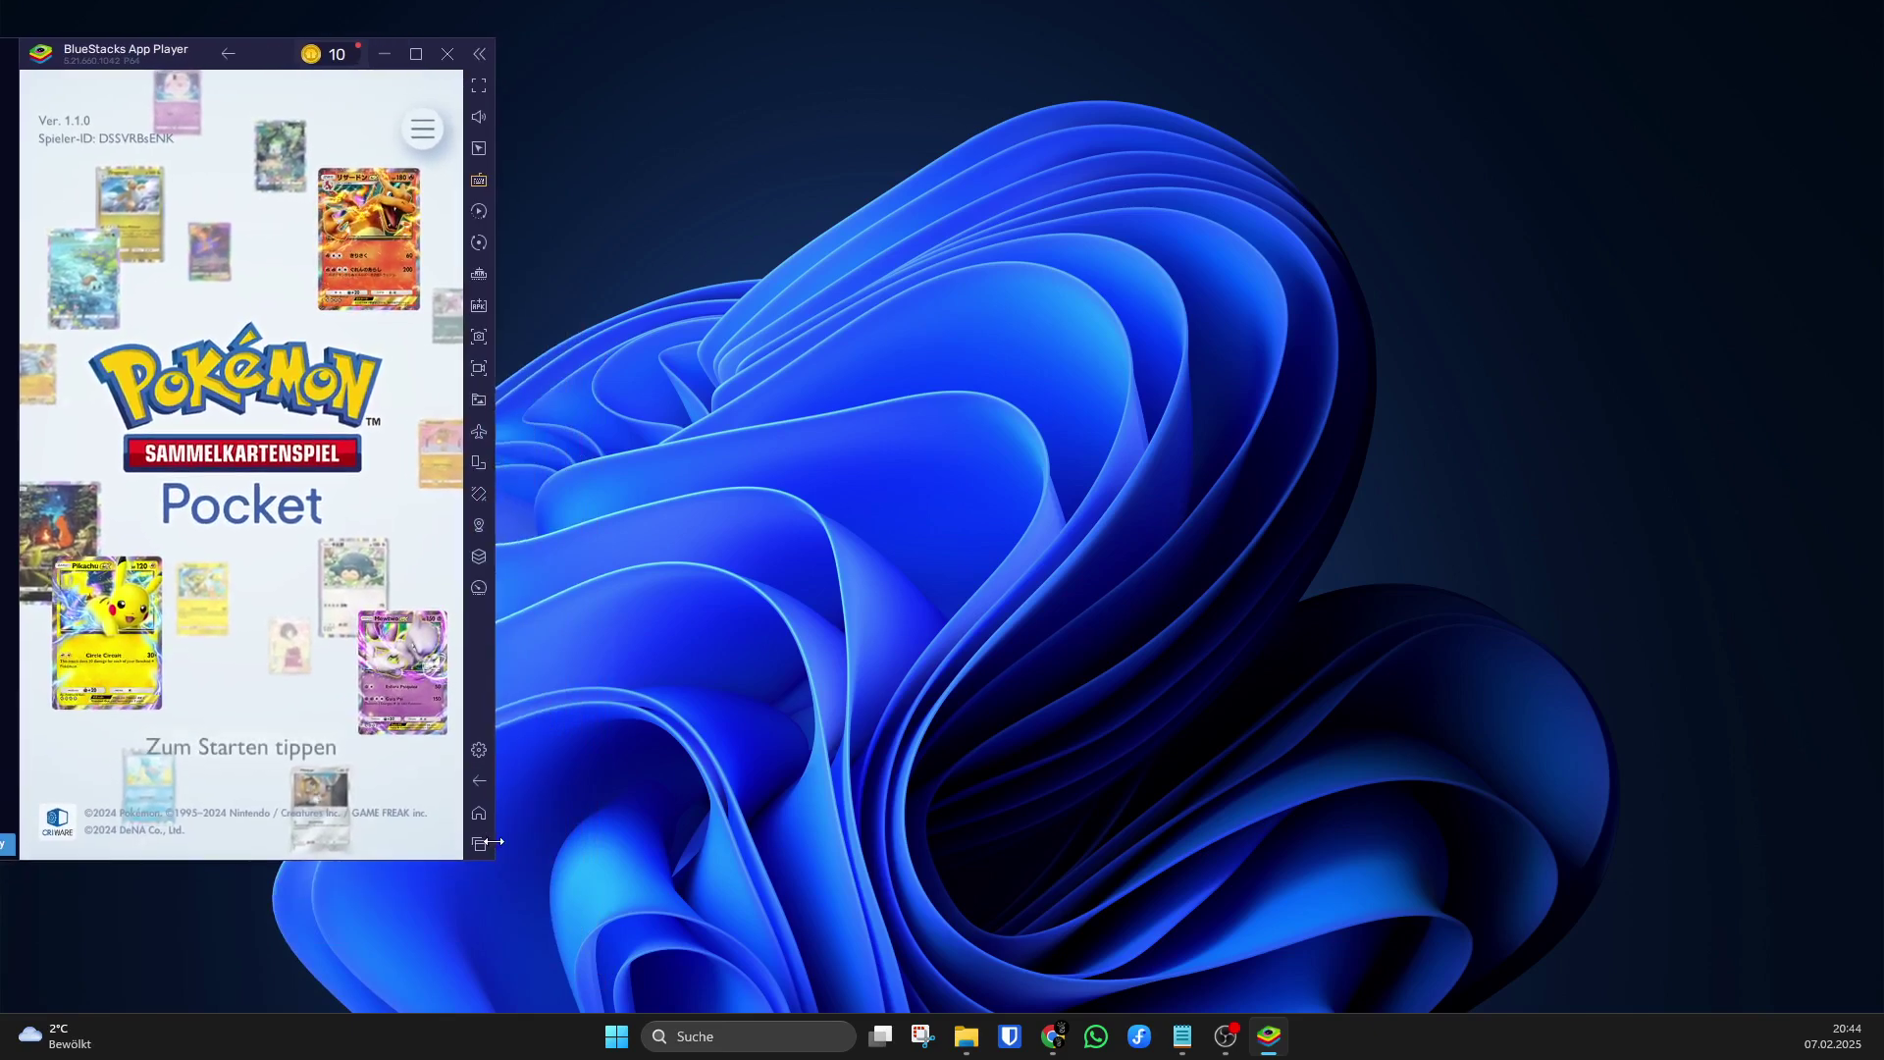
left_click_drag(263, 40, 267, 50)
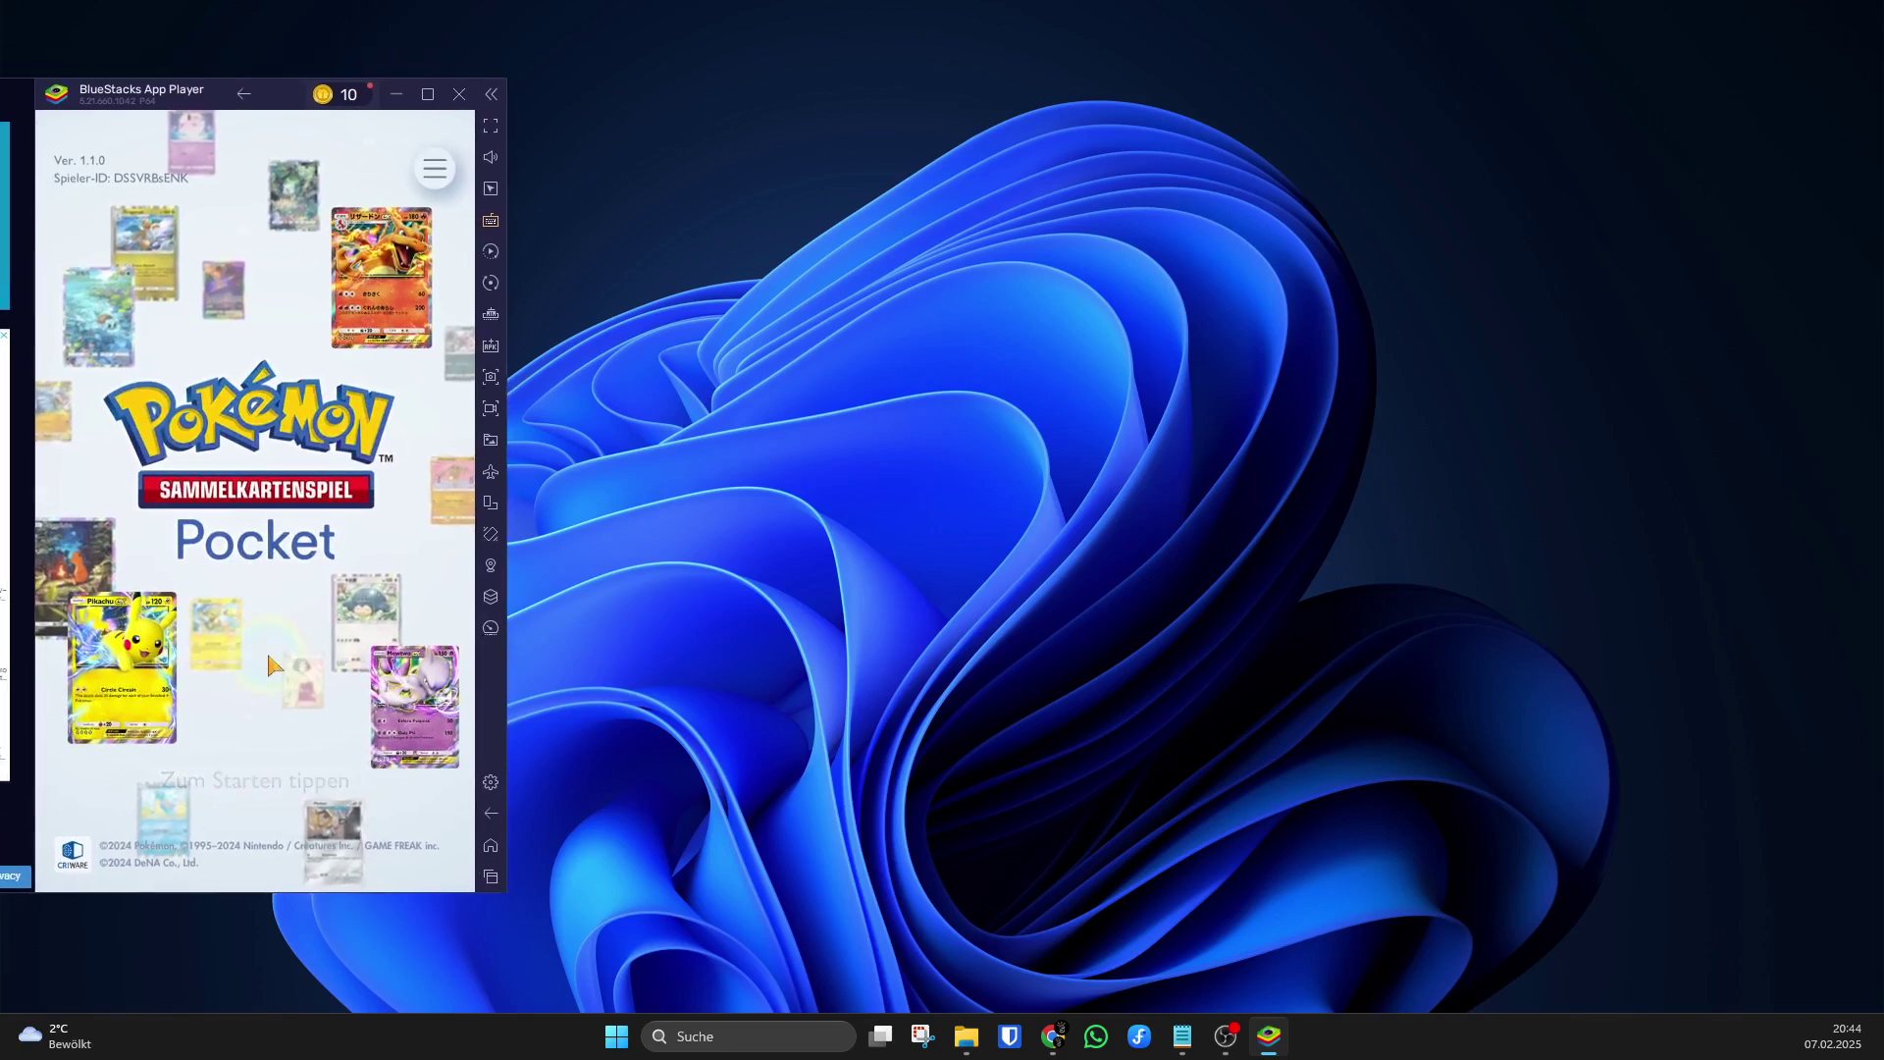
left_click(298, 751)
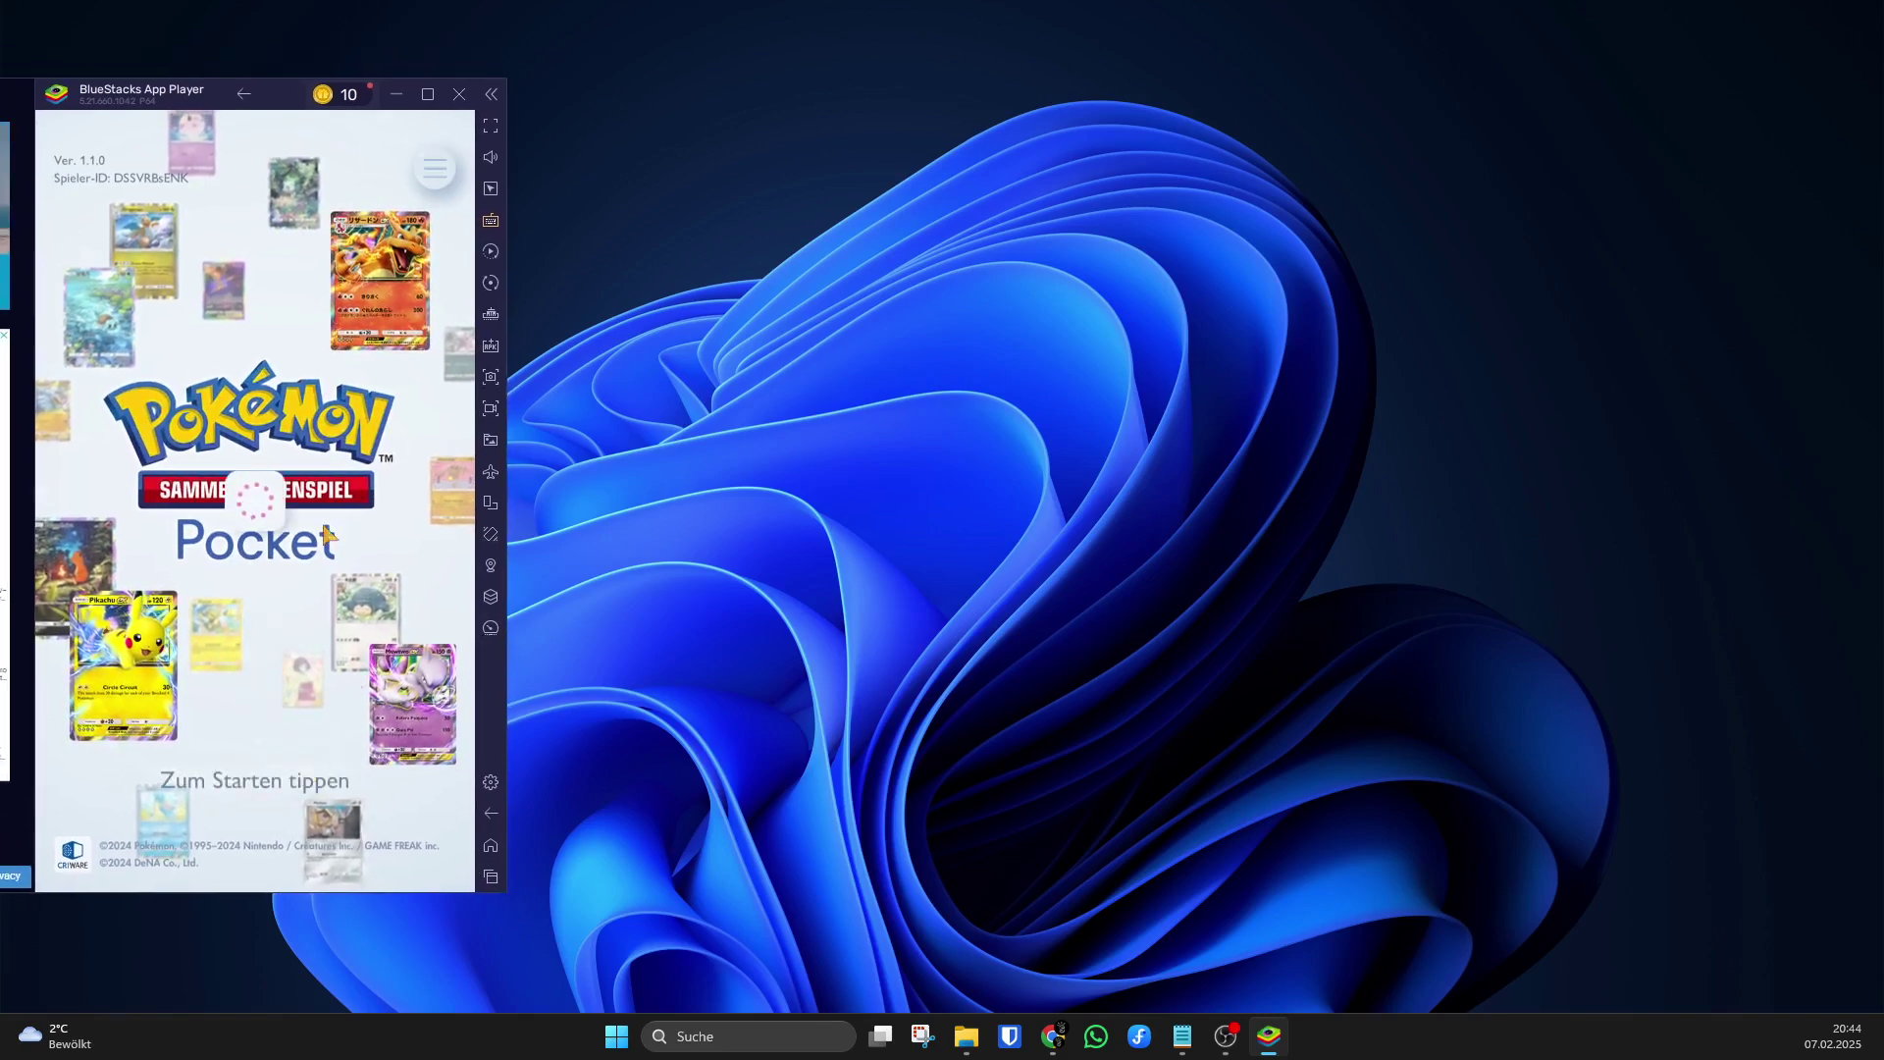